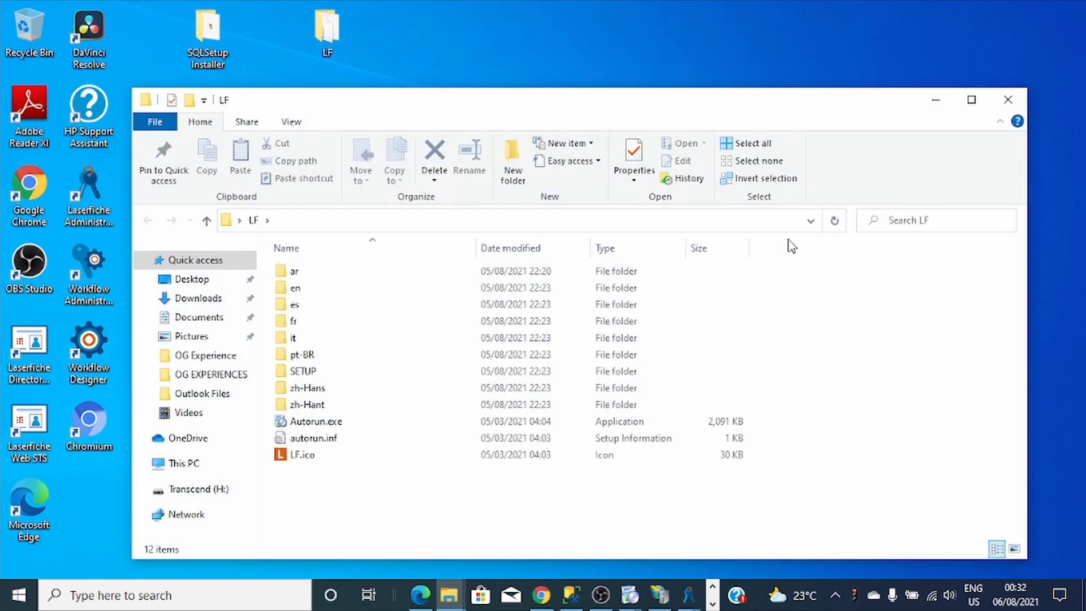
Launch the Laserfiche 11 installer from Autorun.exe, choose English, and start the Forms installation.
{"action": "double_click", "coordinate": [339, 421]}
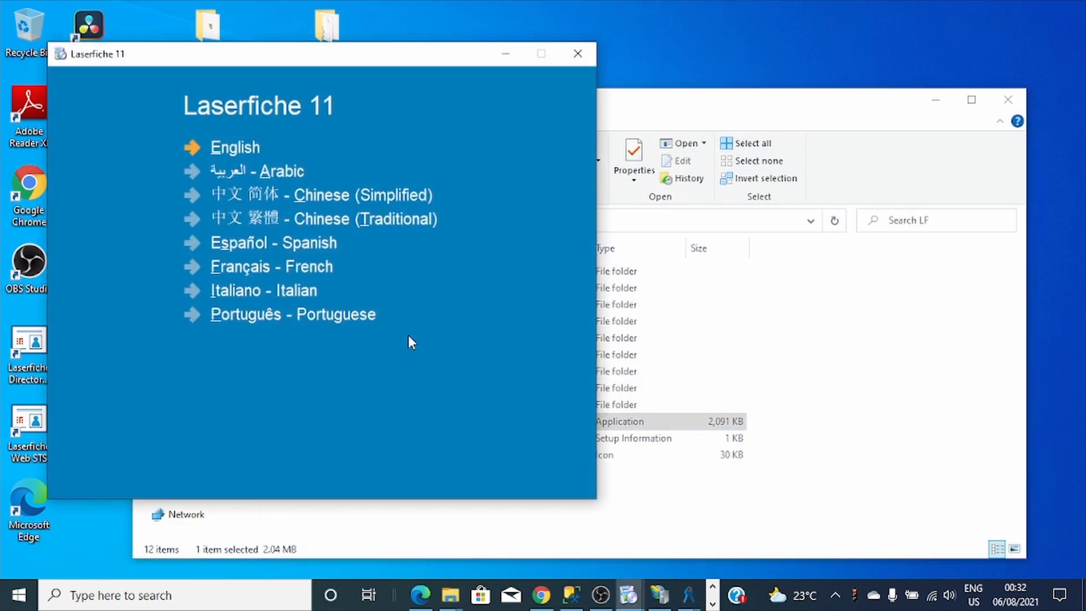
{"action": "left_click_drag", "start_coordinate": [414, 49], "coordinate": [616, 33]}
{"action": "left_click", "coordinate": [437, 135]}
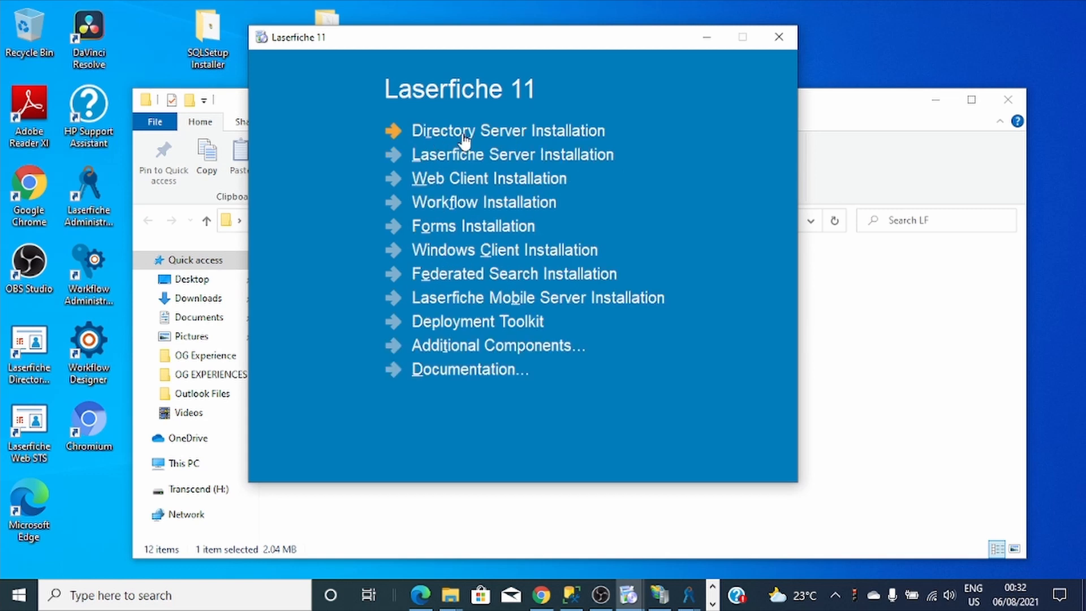
{"action": "left_click", "coordinate": [449, 232]}
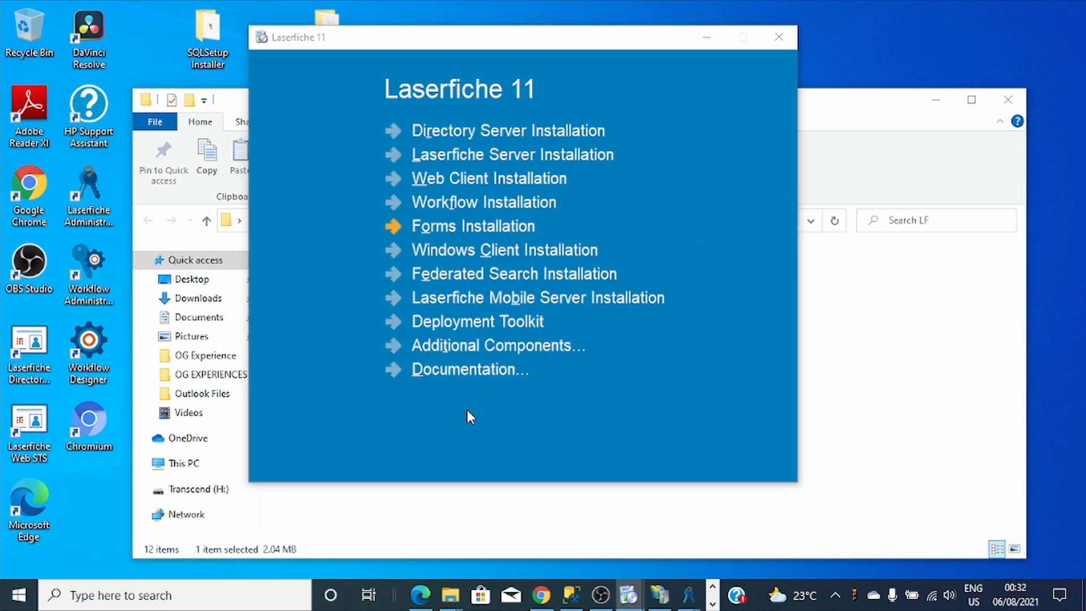
Accept the licence agreement and keep the Complete setup type.
{"action": "left_click", "coordinate": [660, 461]}
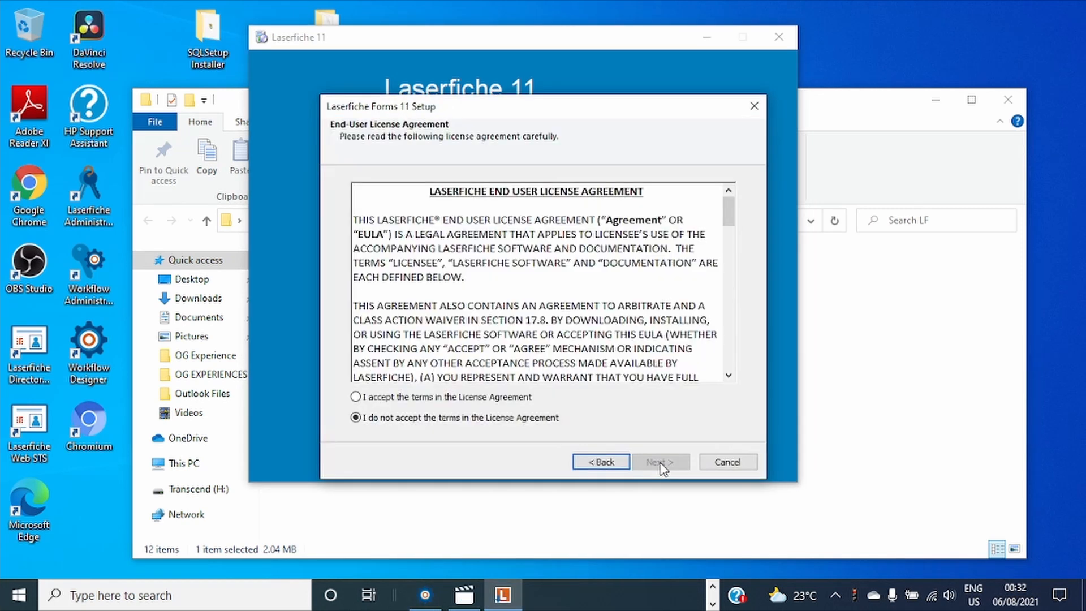
{"action": "left_click", "coordinate": [389, 397]}
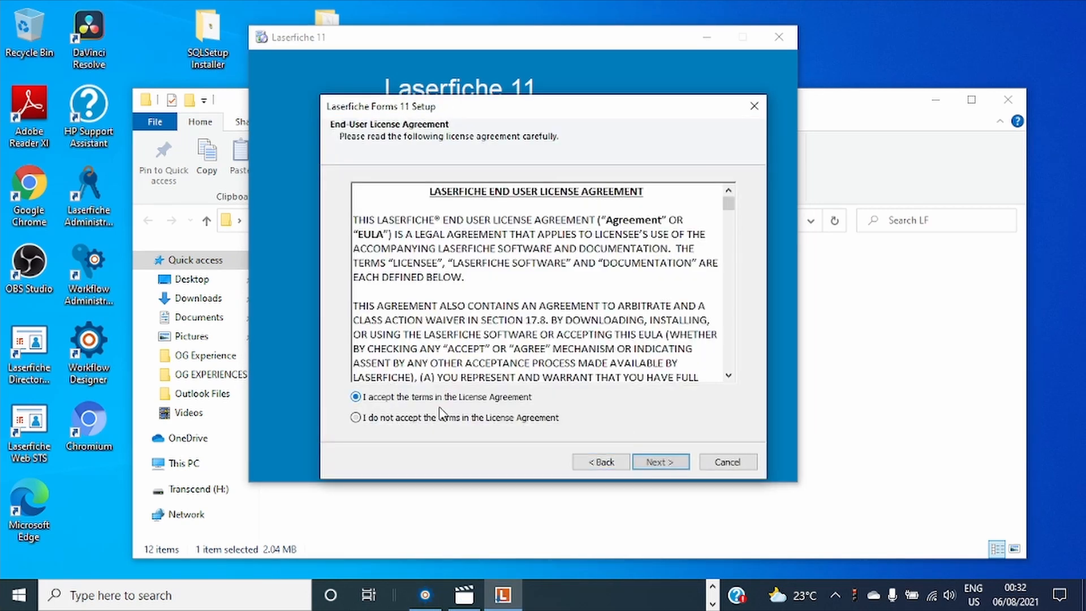
{"action": "left_click", "coordinate": [658, 460]}
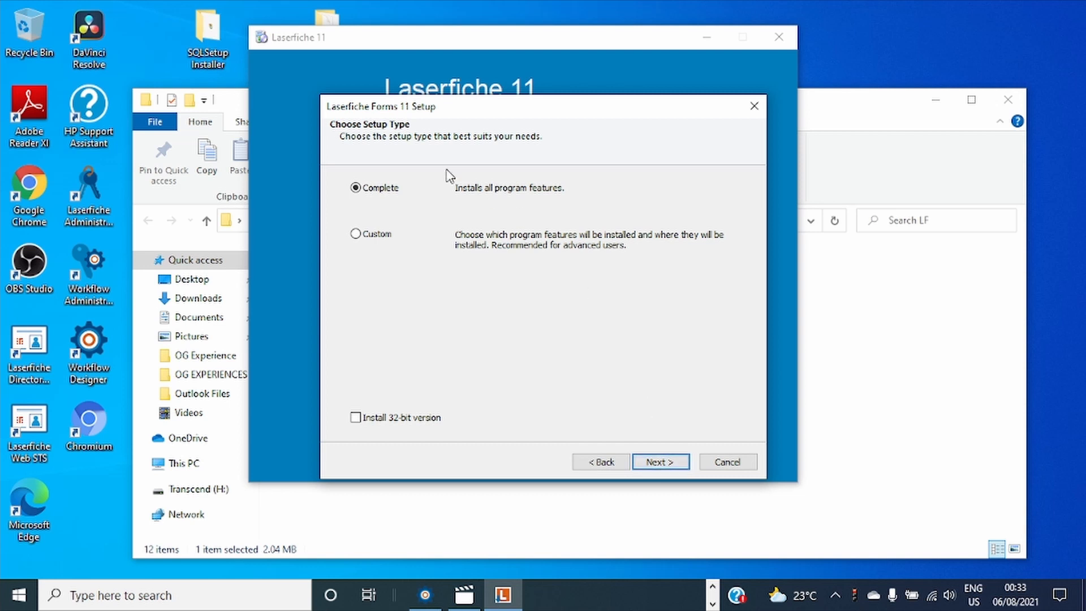
{"action": "left_click", "coordinate": [661, 462]}
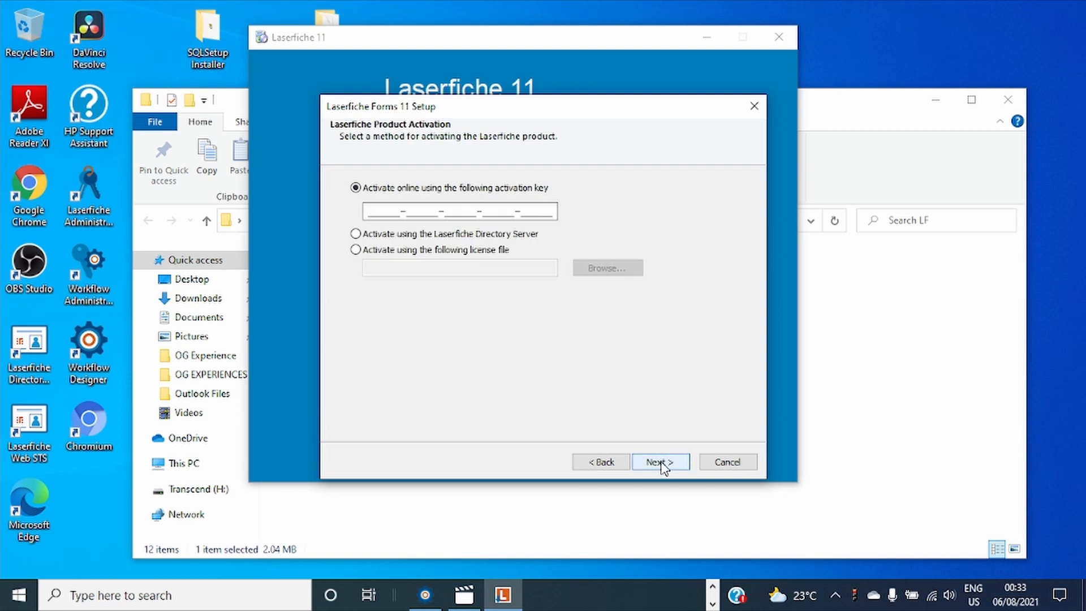
Activate via Directory Server OGX, keep the existing registration and default service accounts, and begin installing.
{"action": "left_click", "coordinate": [356, 234]}
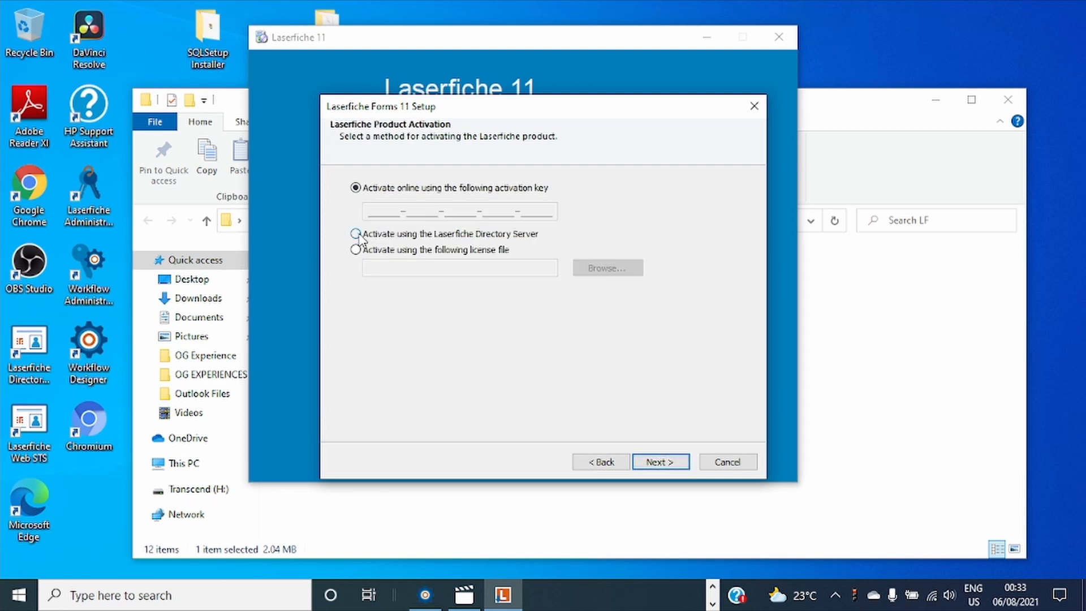
{"action": "left_click", "coordinate": [657, 463]}
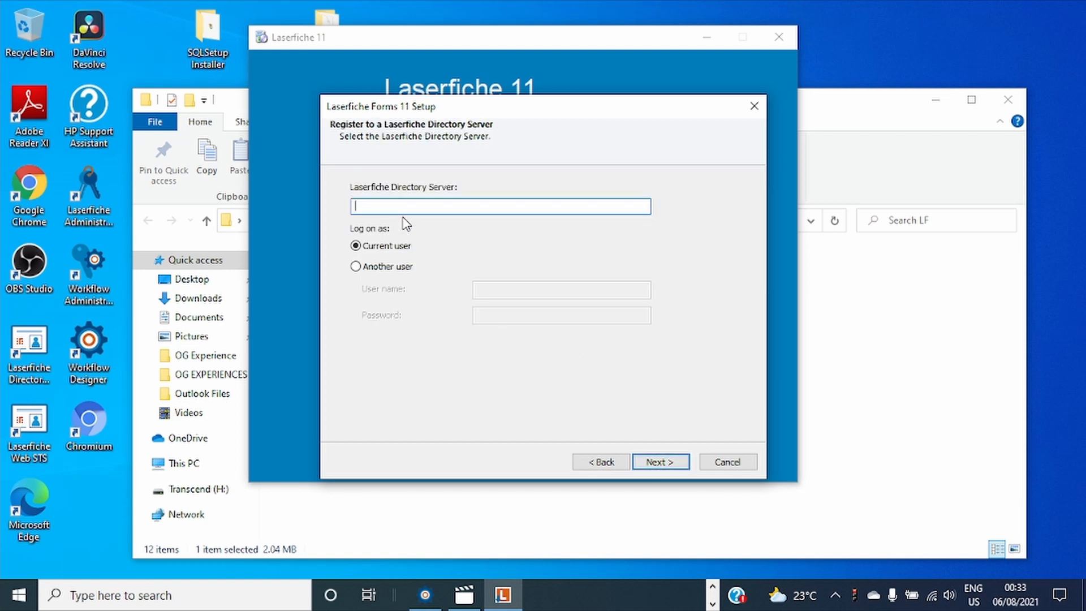
{"action": "type", "text": "OGX"}
{"action": "left_click", "coordinate": [662, 462]}
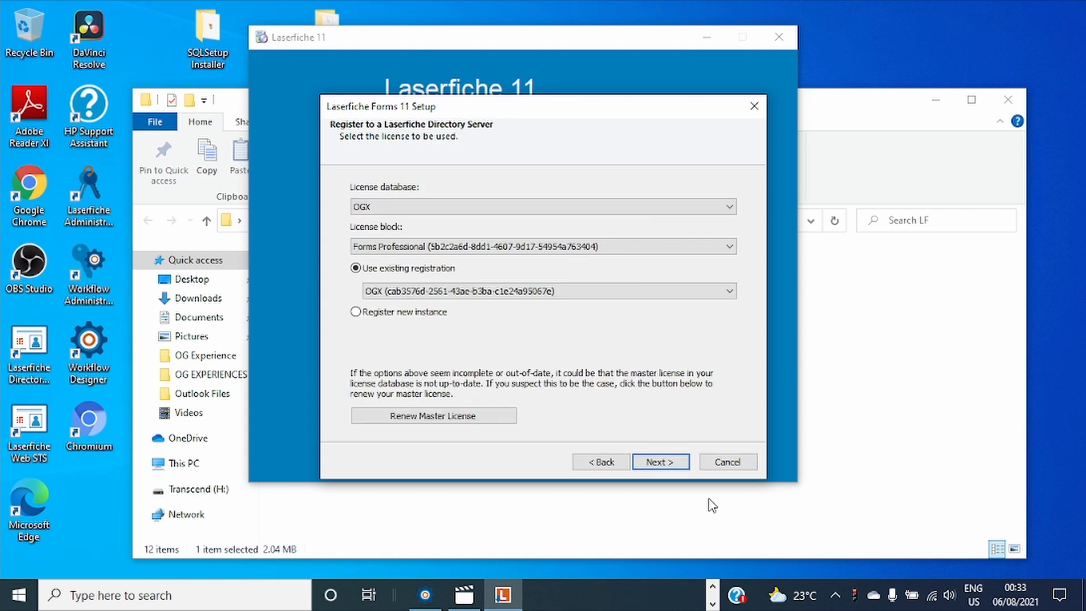
{"action": "left_click", "coordinate": [664, 468]}
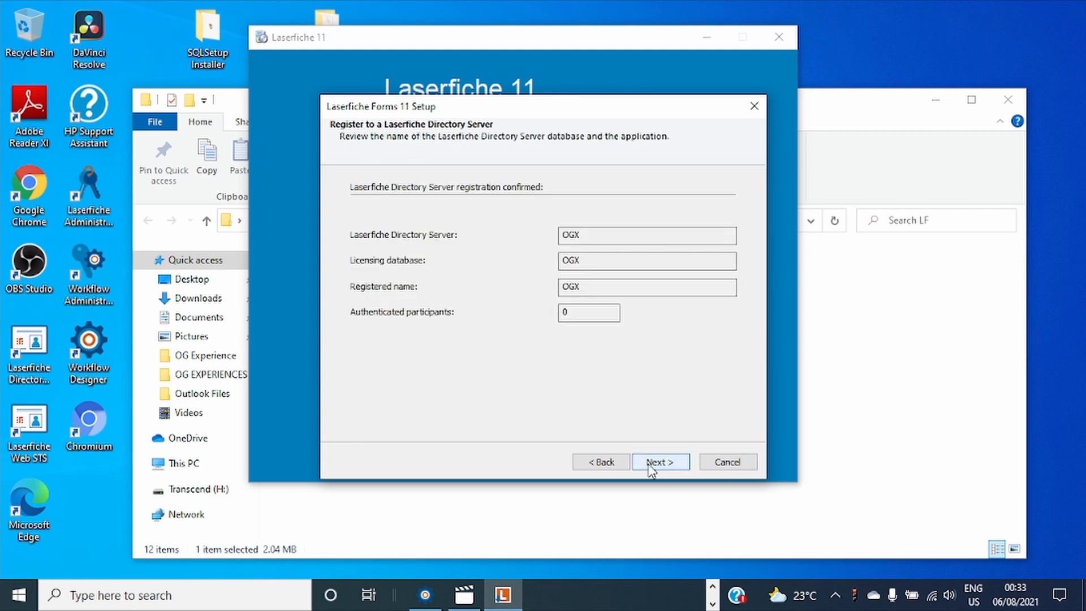
{"action": "left_click", "coordinate": [660, 464]}
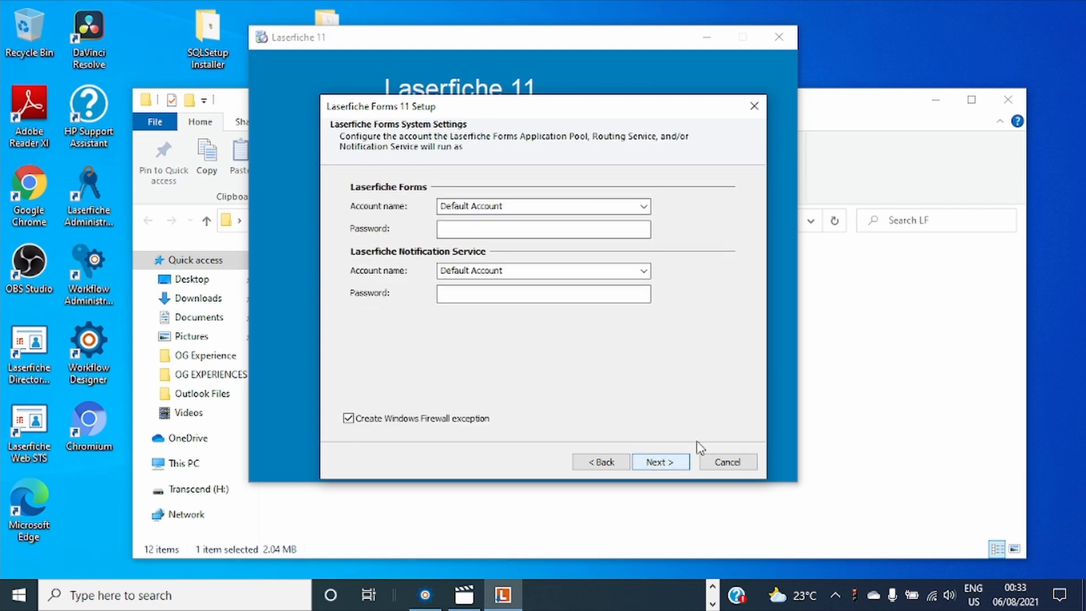
{"action": "left_click", "coordinate": [679, 464]}
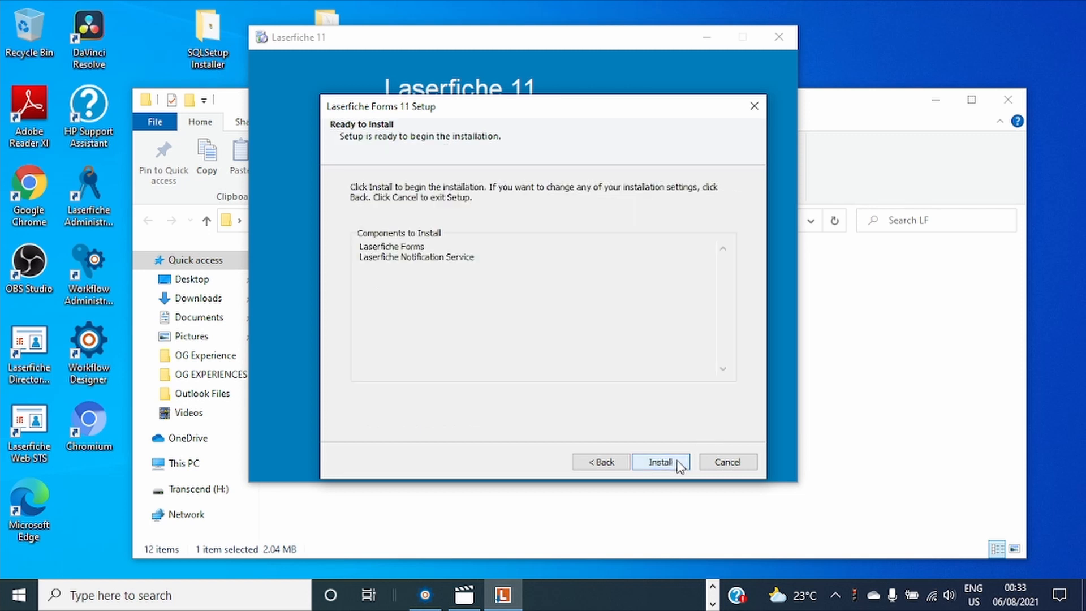
{"action": "left_click", "coordinate": [679, 465]}
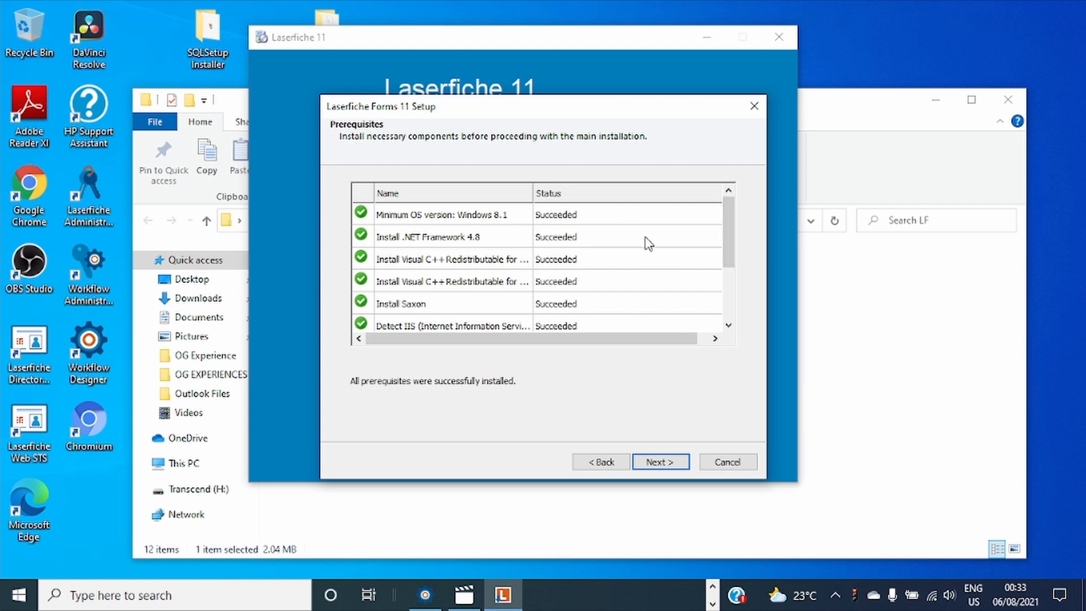
Confirm every prerequisite succeeded and proceed with installing Laserfiche Forms 11.
{"action": "mouse_move", "coordinate": [727, 232]}
{"action": "left_mouse_down"}
{"action": "mouse_move", "coordinate": [728, 320]}
{"action": "mouse_move", "coordinate": [735, 233]}
{"action": "left_mouse_up"}
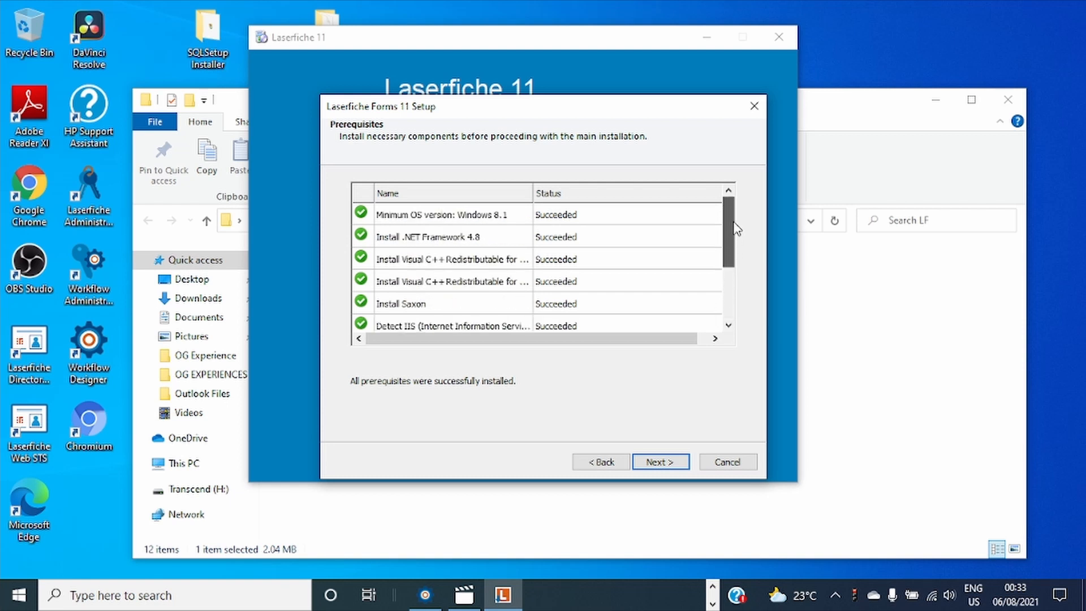
{"action": "left_click_drag", "start_coordinate": [736, 232], "coordinate": [735, 299]}
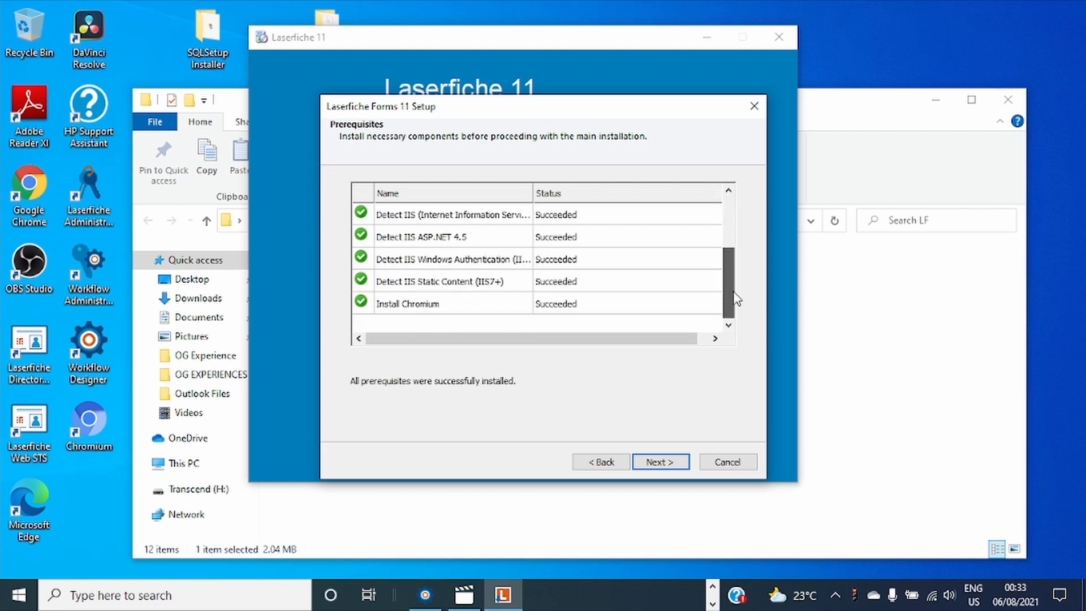
{"action": "left_click", "coordinate": [659, 462]}
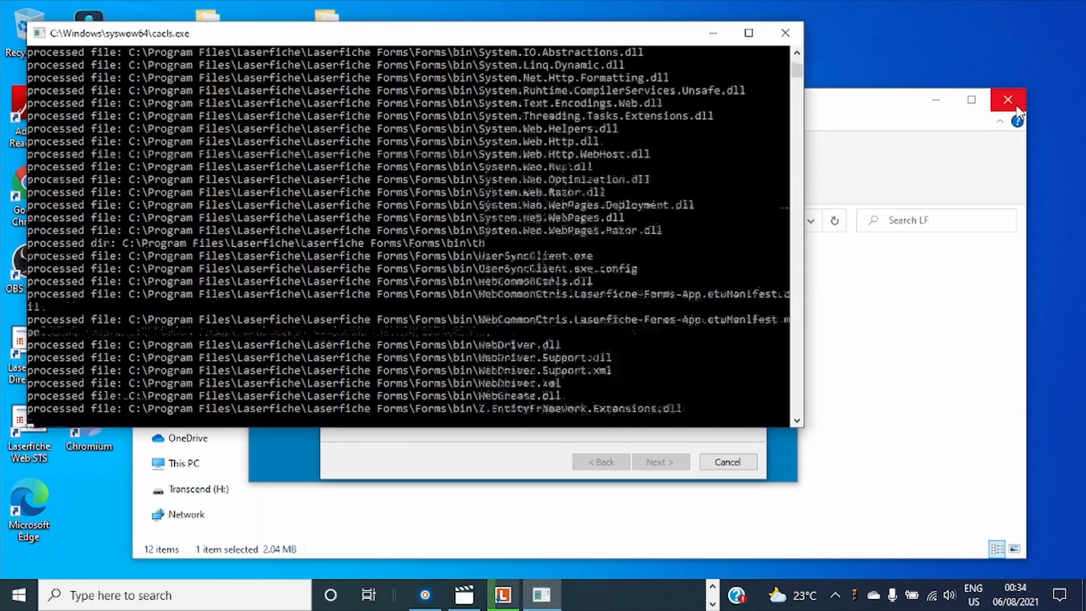
{"action": "left_click", "coordinate": [1016, 106]}
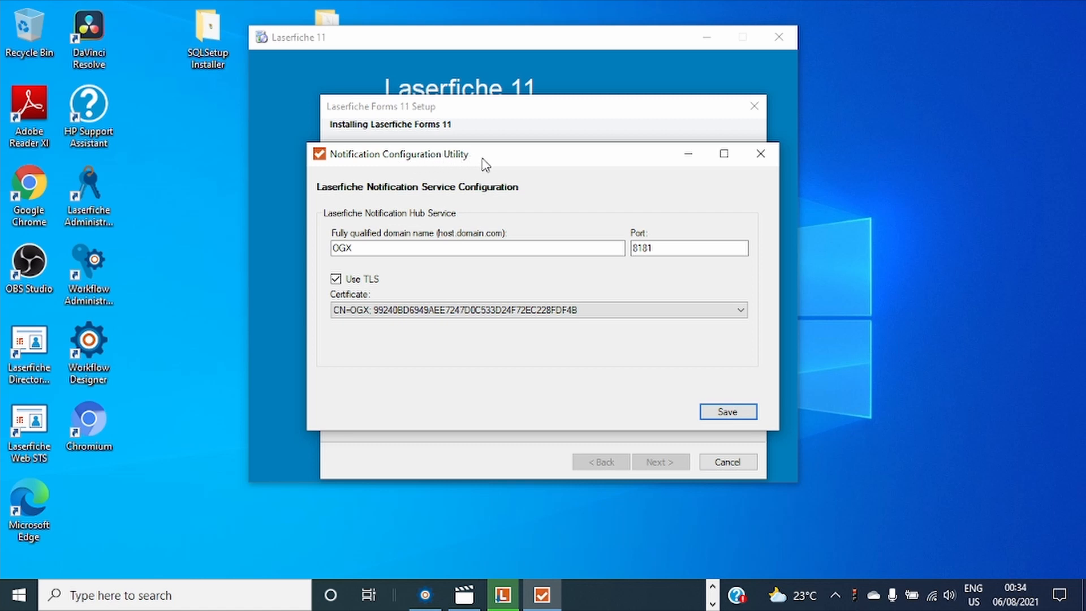
Verify host OGX and port 8181 with TLS, save the notification hub settings, and dismiss the confirmation.
{"action": "left_click_drag", "start_coordinate": [485, 165], "coordinate": [388, 209]}
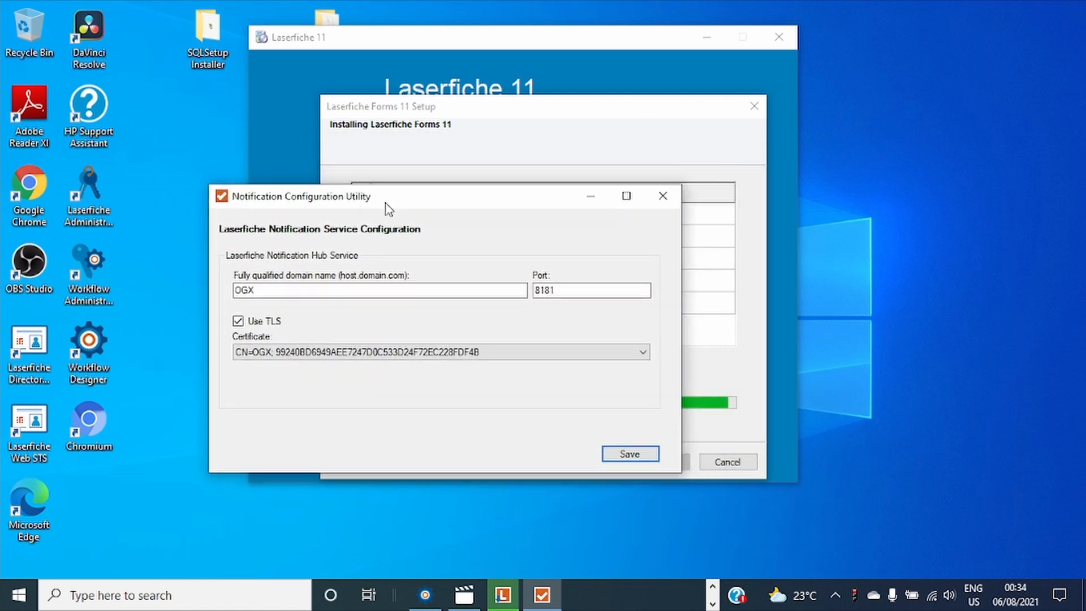
{"action": "left_click", "coordinate": [572, 294]}
{"action": "left_click", "coordinate": [286, 292]}
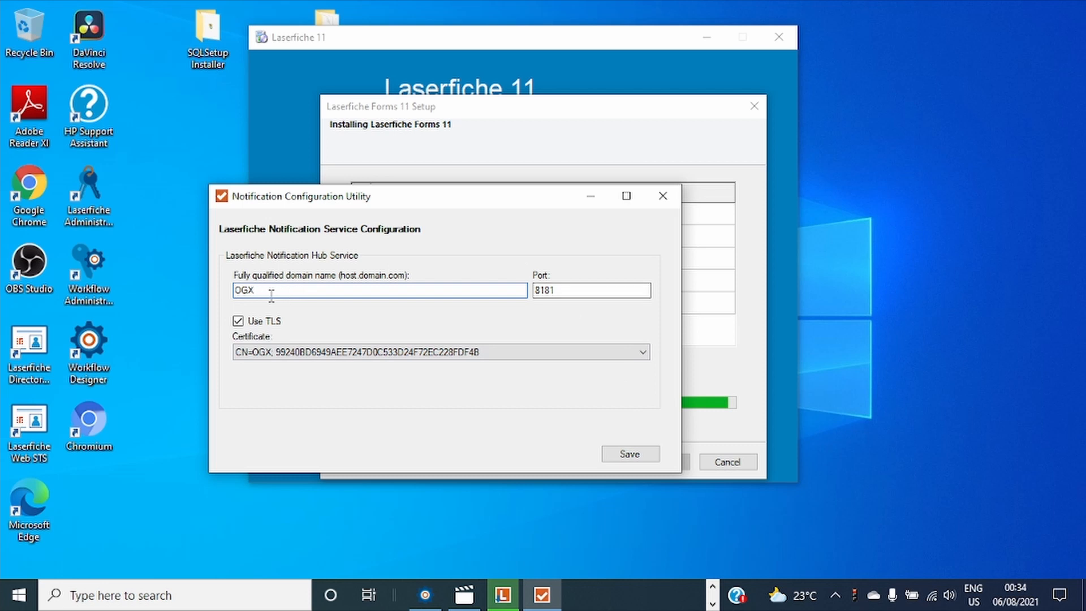
{"action": "left_click_drag", "start_coordinate": [271, 292], "coordinate": [219, 306]}
{"action": "left_click_drag", "start_coordinate": [404, 201], "coordinate": [447, 190]}
{"action": "left_click", "coordinate": [319, 274]}
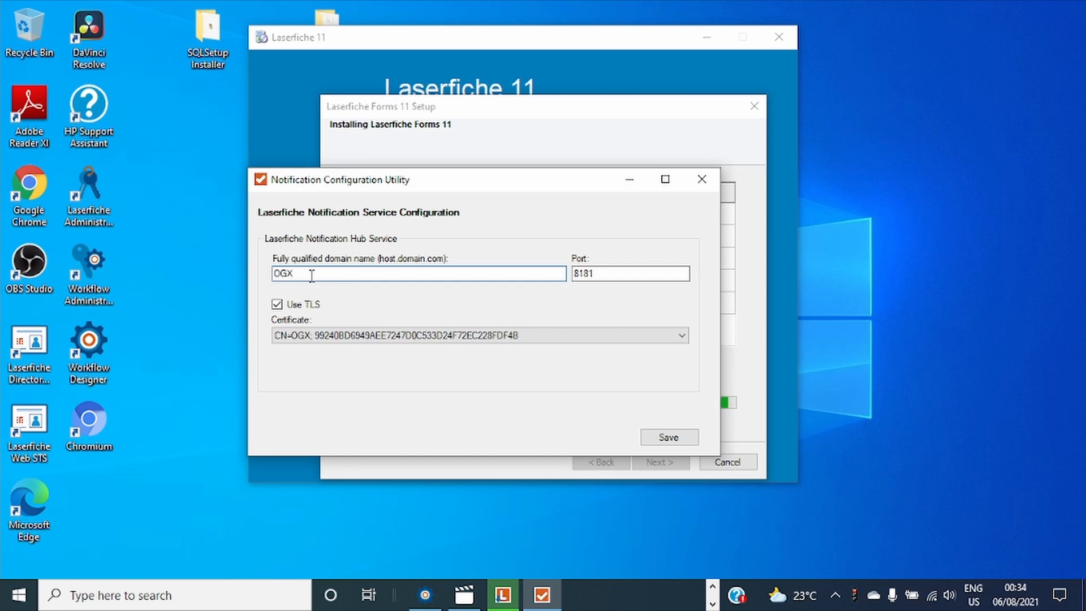
{"action": "double_click", "coordinate": [315, 274]}
{"action": "left_click", "coordinate": [683, 441]}
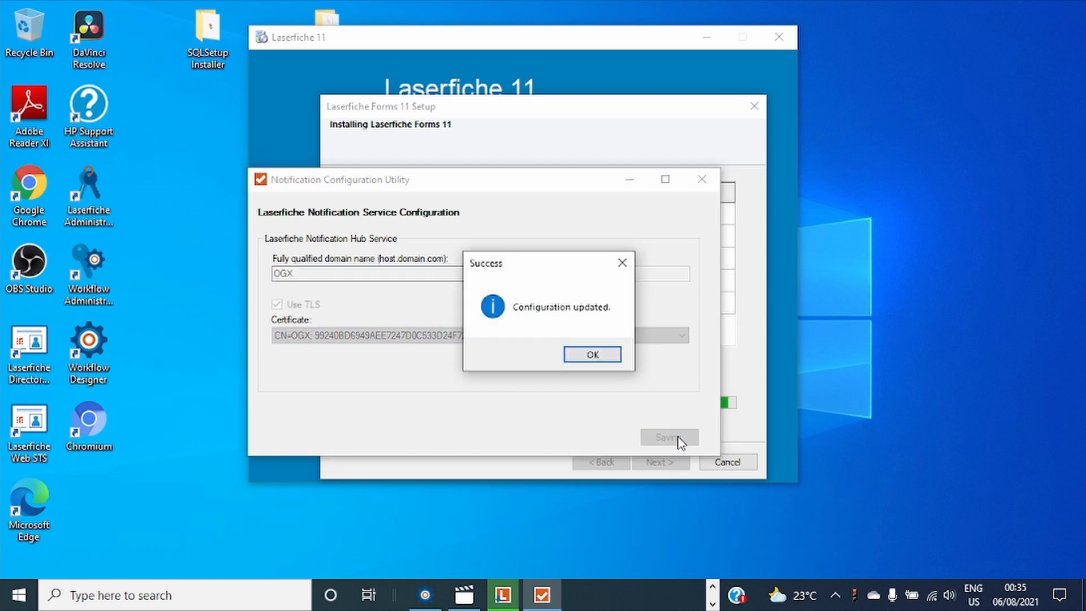
{"action": "left_click", "coordinate": [587, 355]}
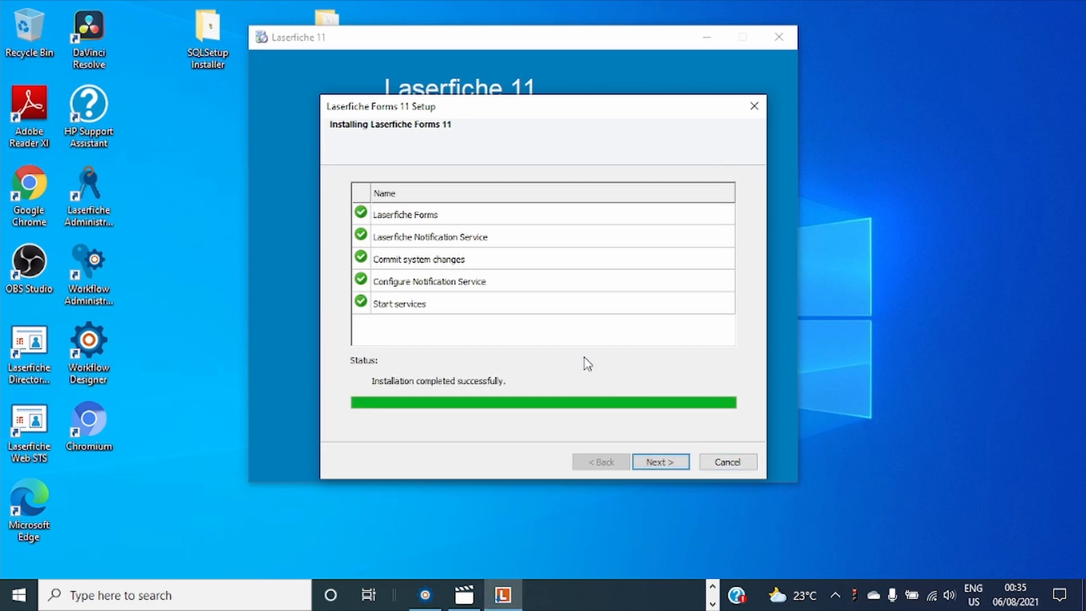
Finish Forms setup with Launch Laserfiche Forms Configuration checked.
{"action": "left_click", "coordinate": [675, 462]}
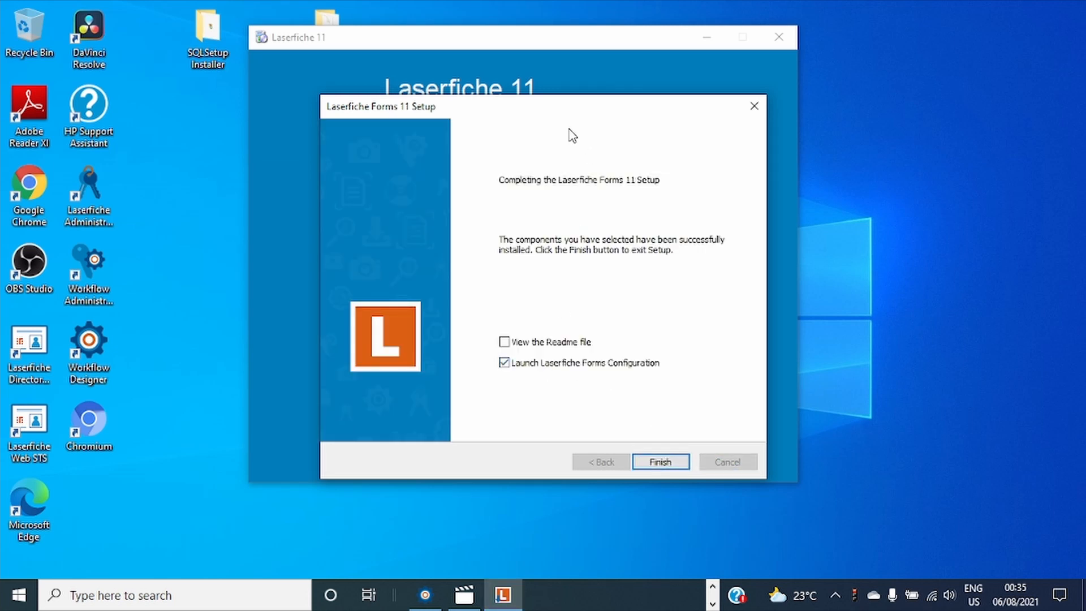
{"action": "left_click_drag", "start_coordinate": [556, 117], "coordinate": [518, 99]}
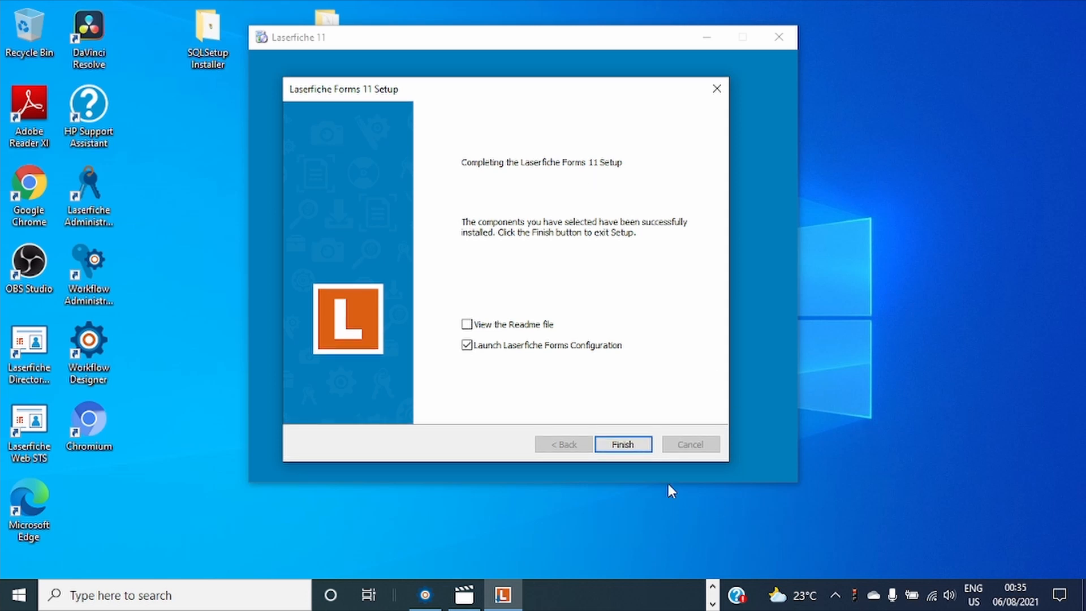
{"action": "left_click", "coordinate": [622, 449]}
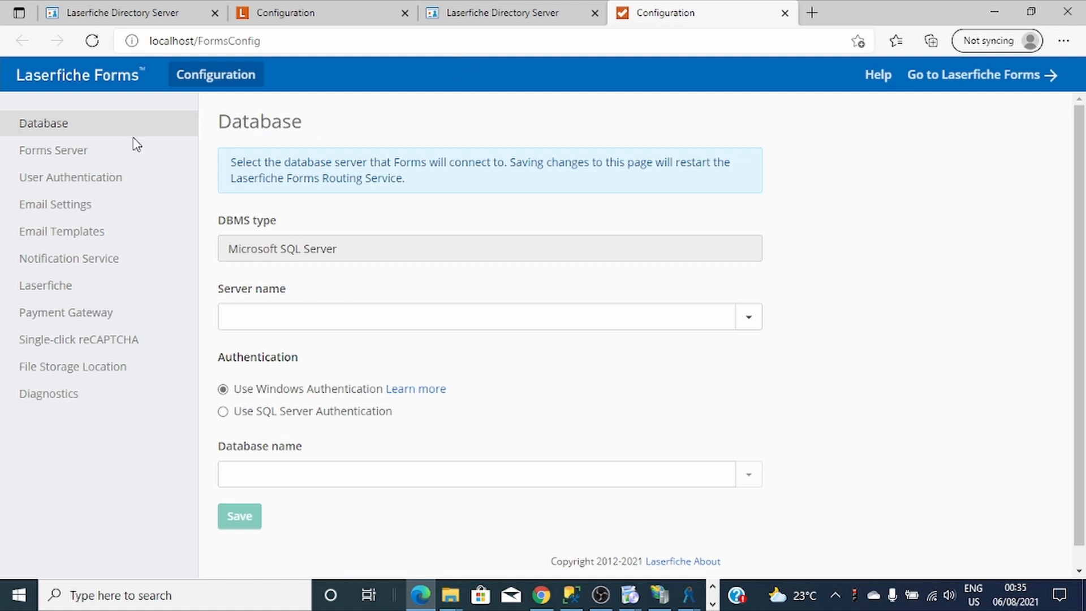
Set database server OGX\SQLEXPRESS, SQL Server authentication with a login, and database name Form, then save.
{"action": "left_click", "coordinate": [67, 135]}
{"action": "left_click", "coordinate": [315, 323]}
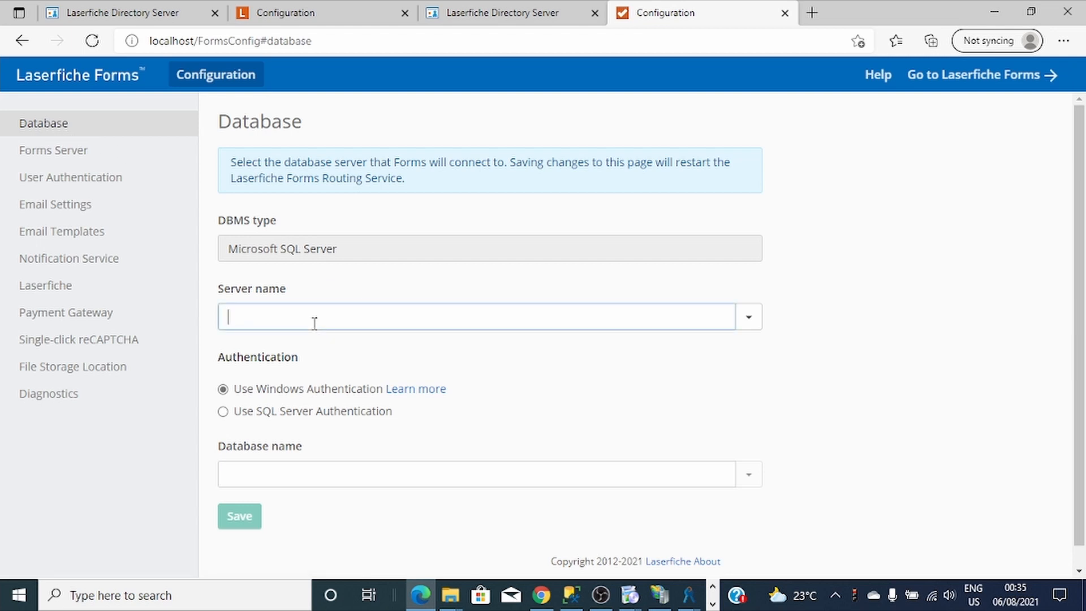
{"action": "type", "text": "OGX\\SQLEXPRESS"}
{"action": "left_click", "coordinate": [223, 412]}
{"action": "scroll", "coordinate": [558, 340], "scroll_direction": "down", "scroll_amount": 3}
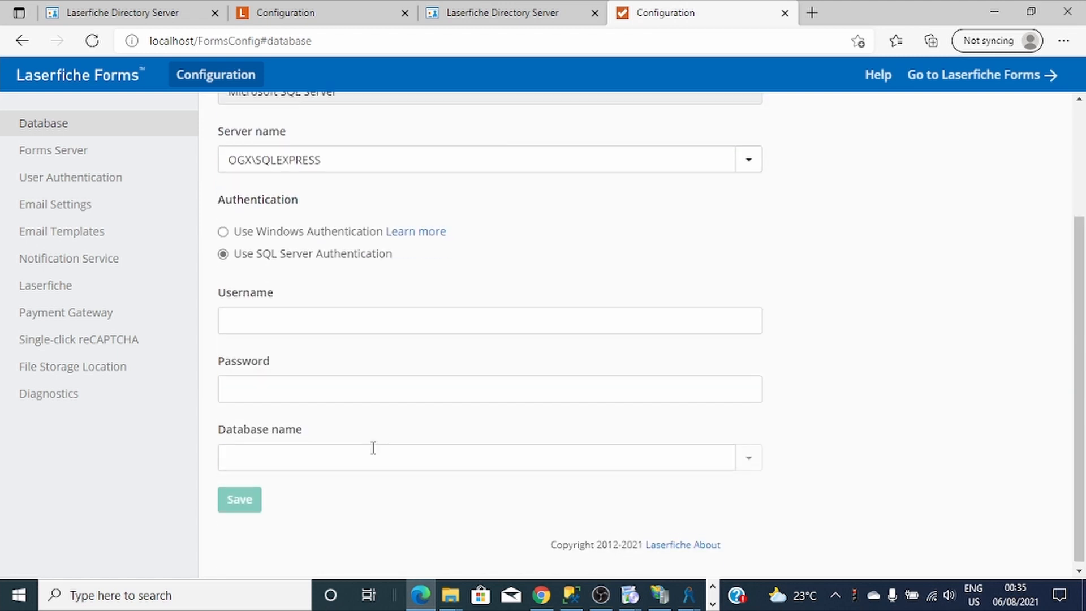
{"action": "left_click", "coordinate": [319, 320]}
{"action": "type", "text": "L"}
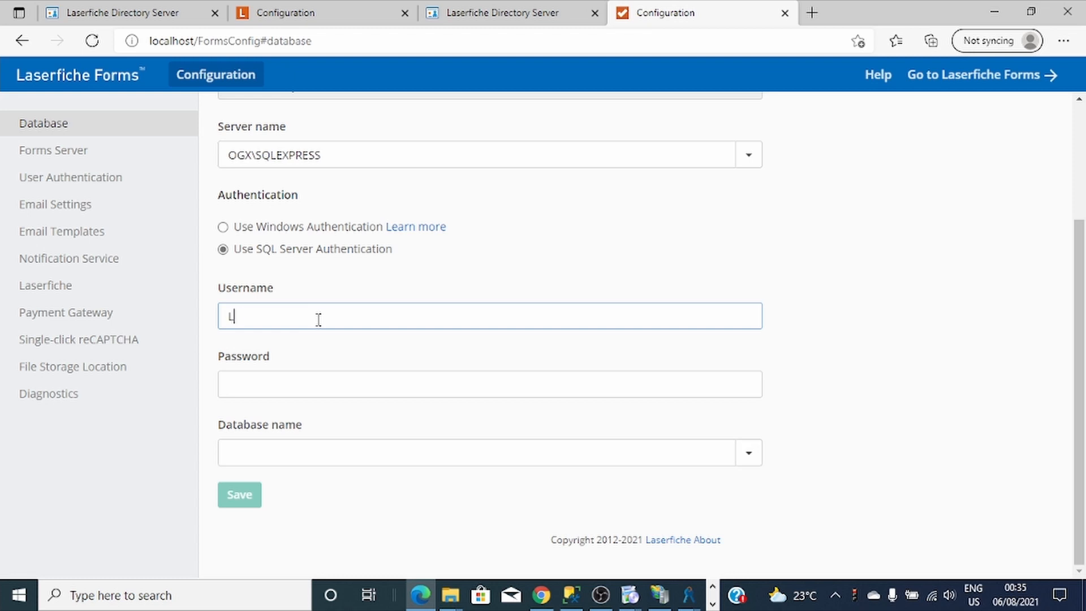
{"action": "type", "text": "aserfiche"}
{"action": "key", "text": "Tab"}
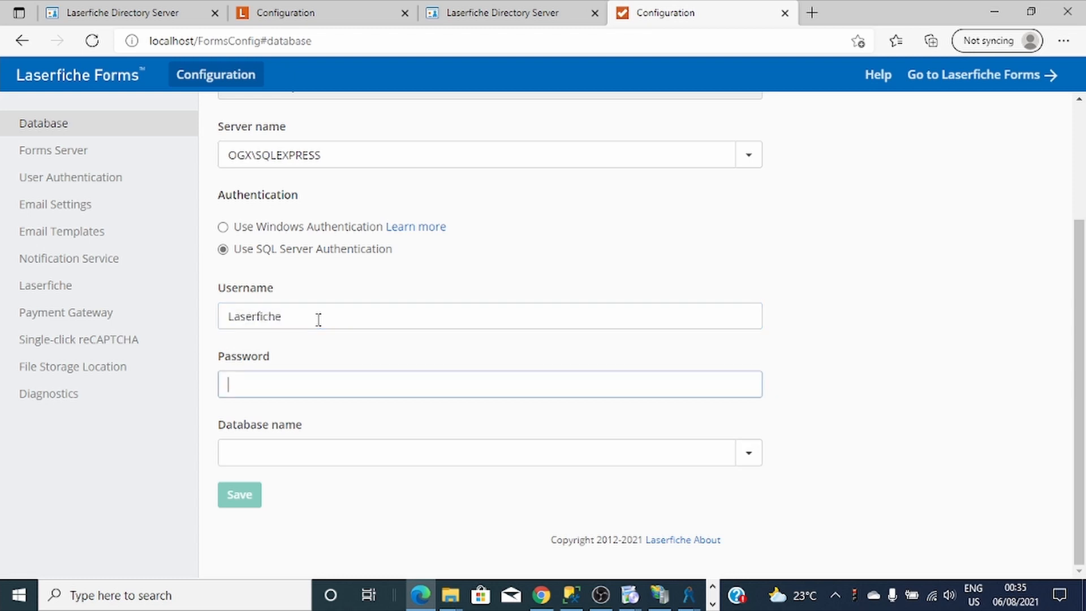
{"action": "type", "text": "L"}
{"action": "left_click", "coordinate": [275, 453]}
{"action": "type", "text": "Form"}
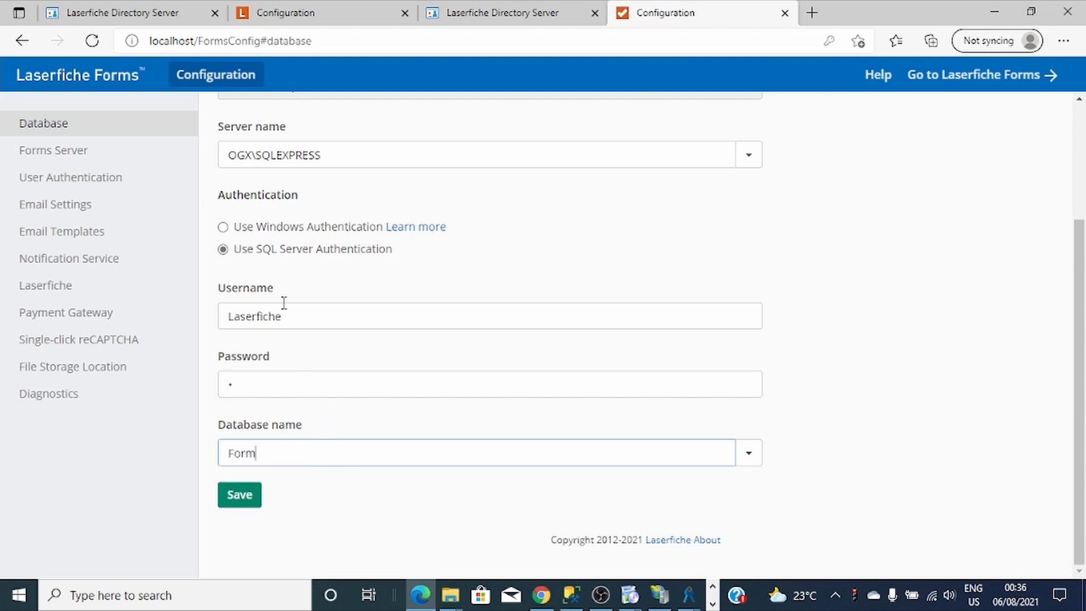
{"action": "left_click", "coordinate": [250, 496]}
Confirm creation of the new Form database.
{"action": "left_click", "coordinate": [621, 195]}
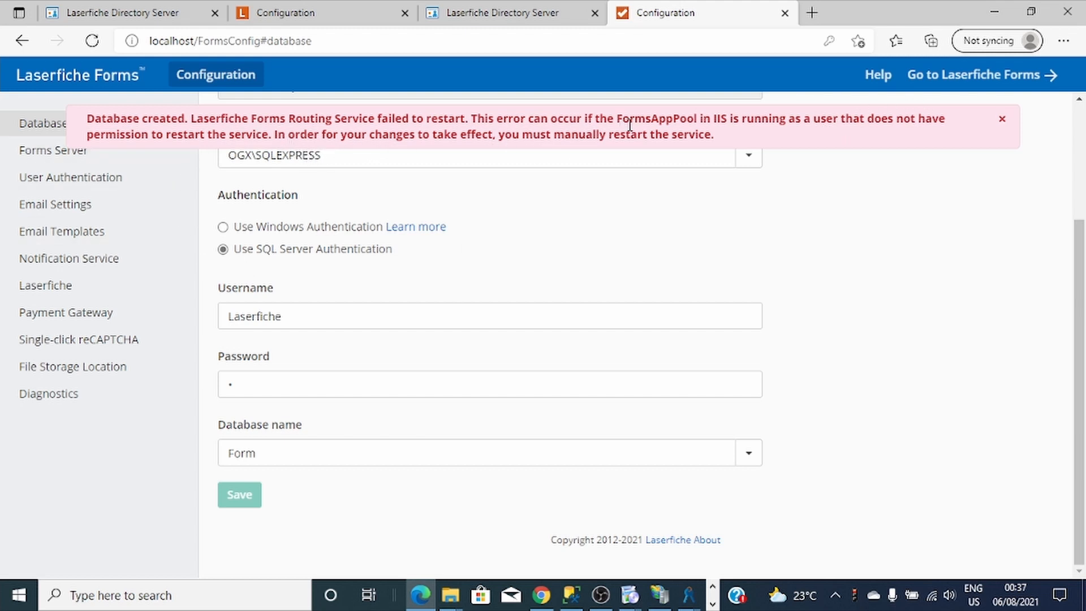
Open the Services console from Windows search and maximize it.
{"action": "left_click", "coordinate": [287, 594]}
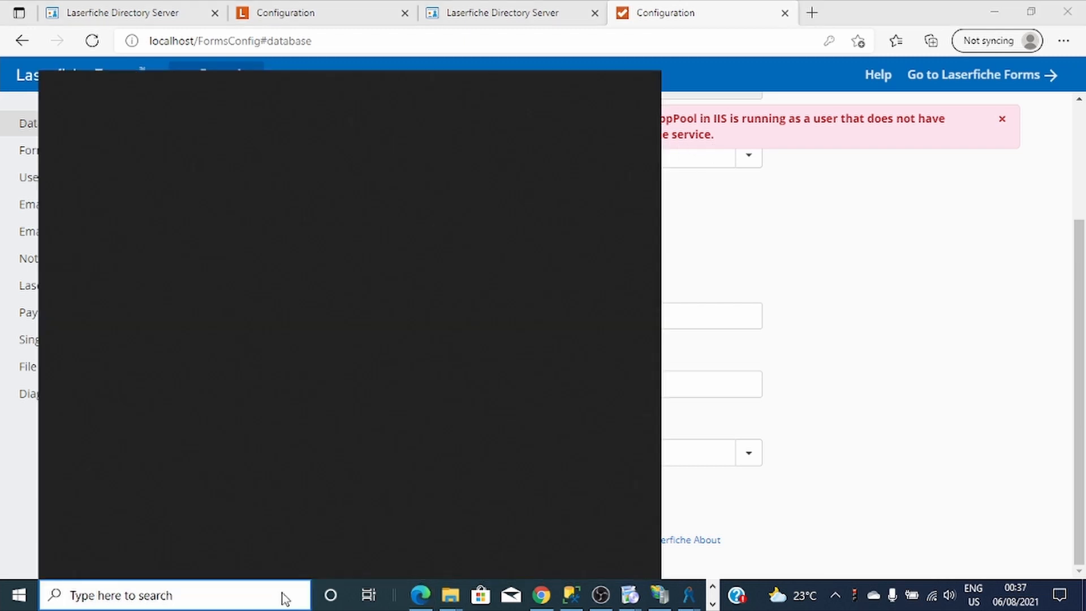
{"action": "type", "text": "services"}
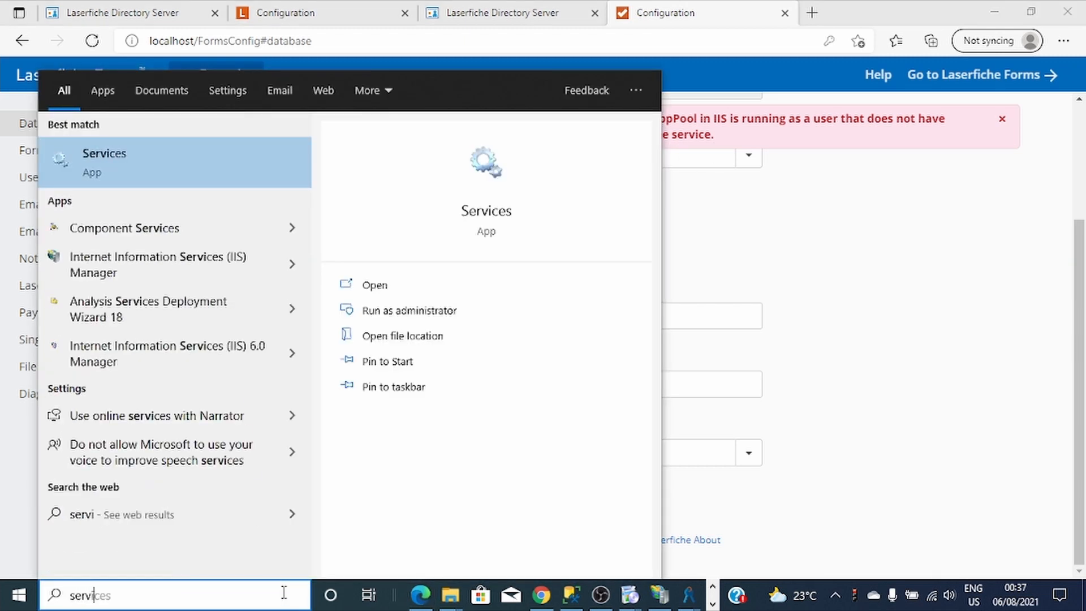
{"action": "left_click", "coordinate": [173, 183]}
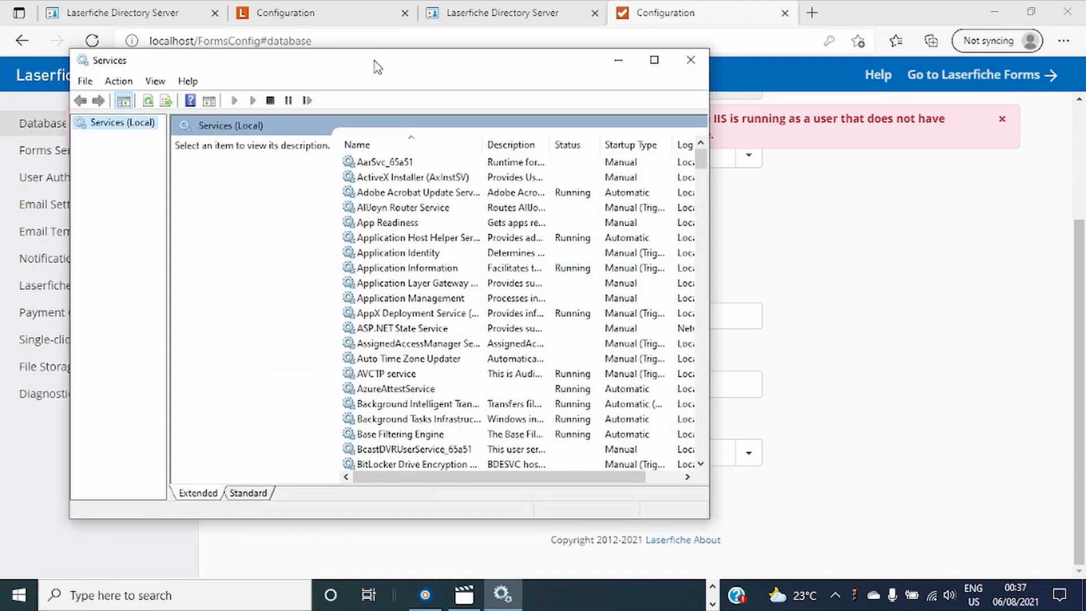
{"action": "left_click_drag", "start_coordinate": [363, 73], "coordinate": [504, 100]}
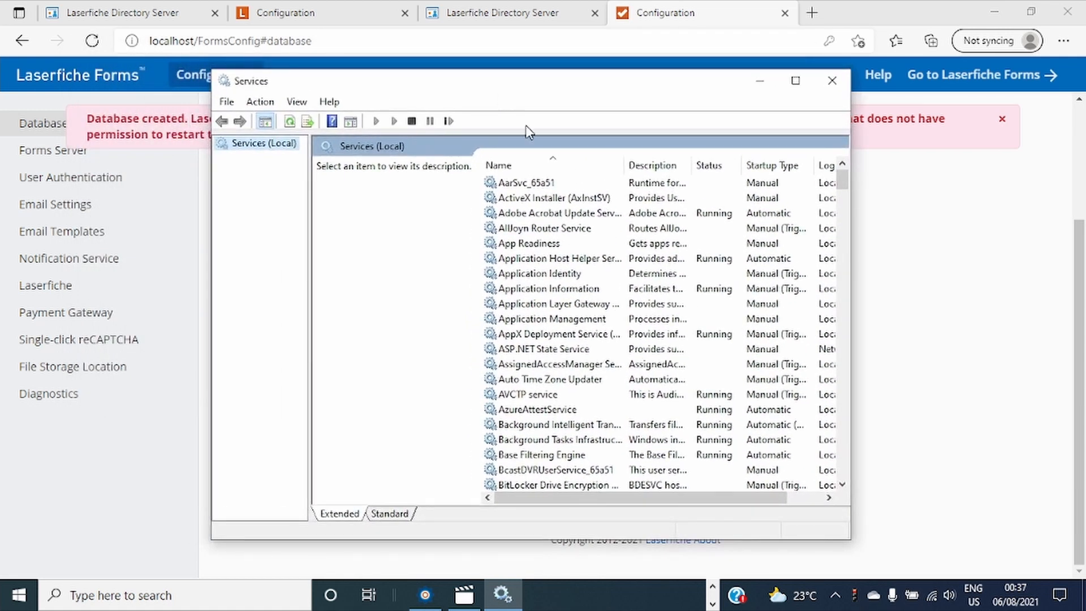
{"action": "left_click", "coordinate": [797, 81]}
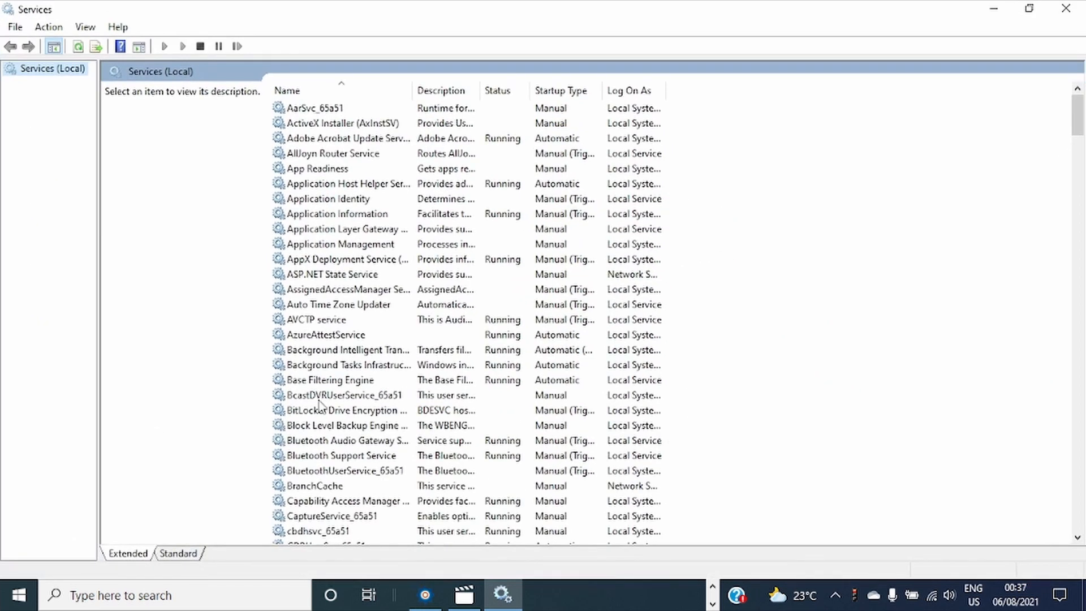
Restart the Laserfiche Forms Routing Service, then minimize Services to return to the browser.
{"action": "left_click", "coordinate": [301, 277]}
{"action": "left_click", "coordinate": [315, 320]}
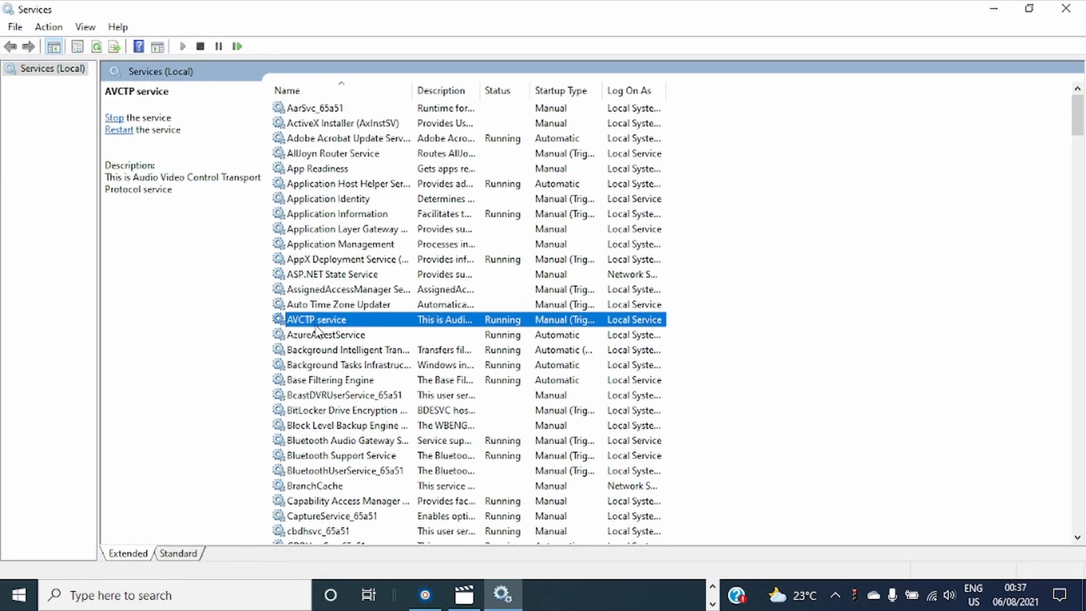
{"action": "key", "text": "l"}
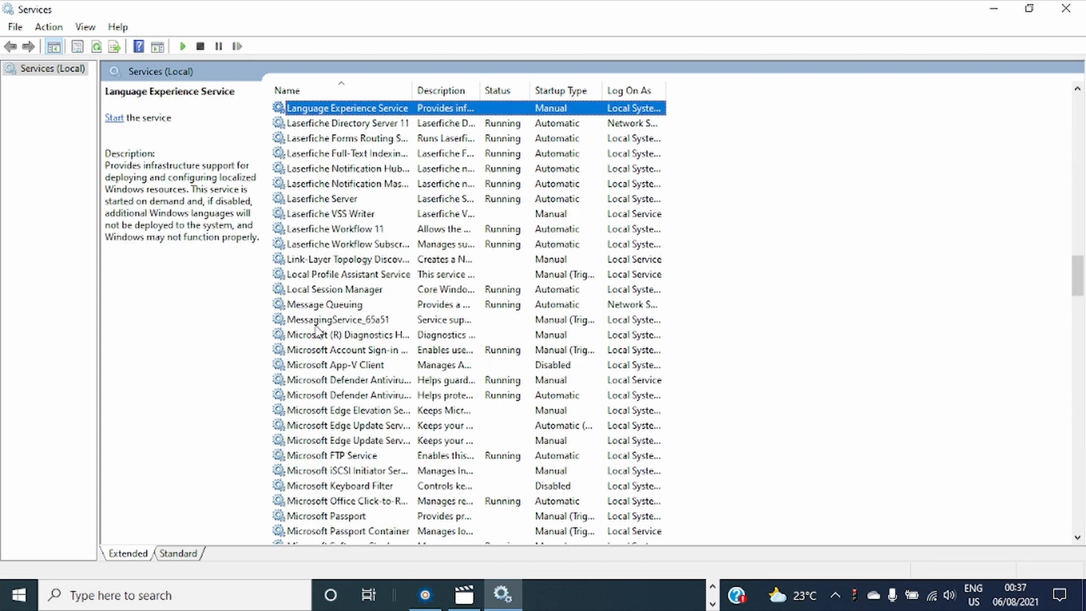
{"action": "left_click", "coordinate": [356, 139]}
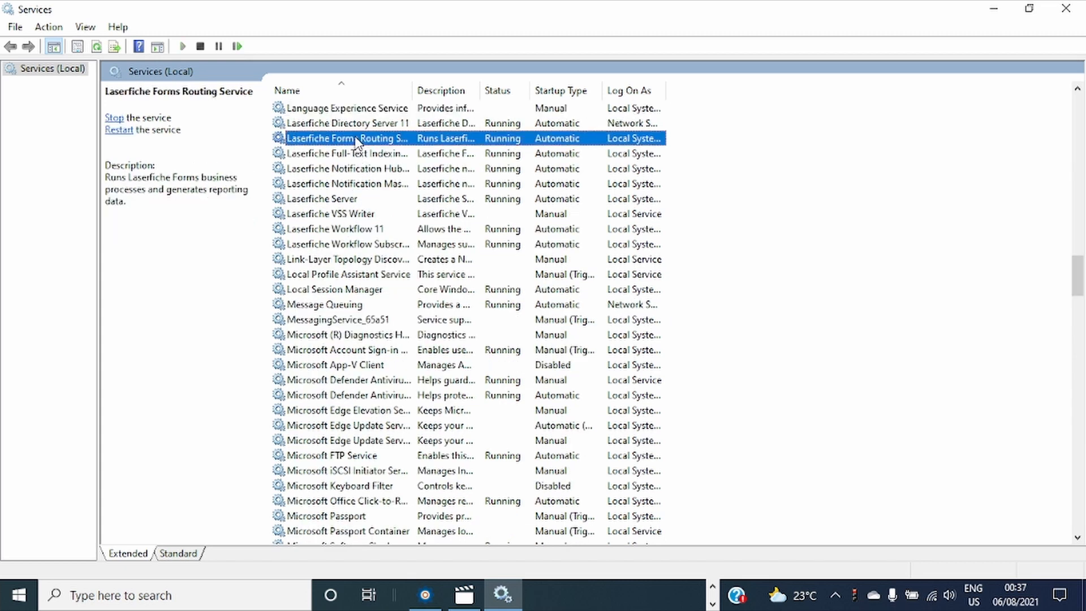
{"action": "right_click", "coordinate": [356, 140]}
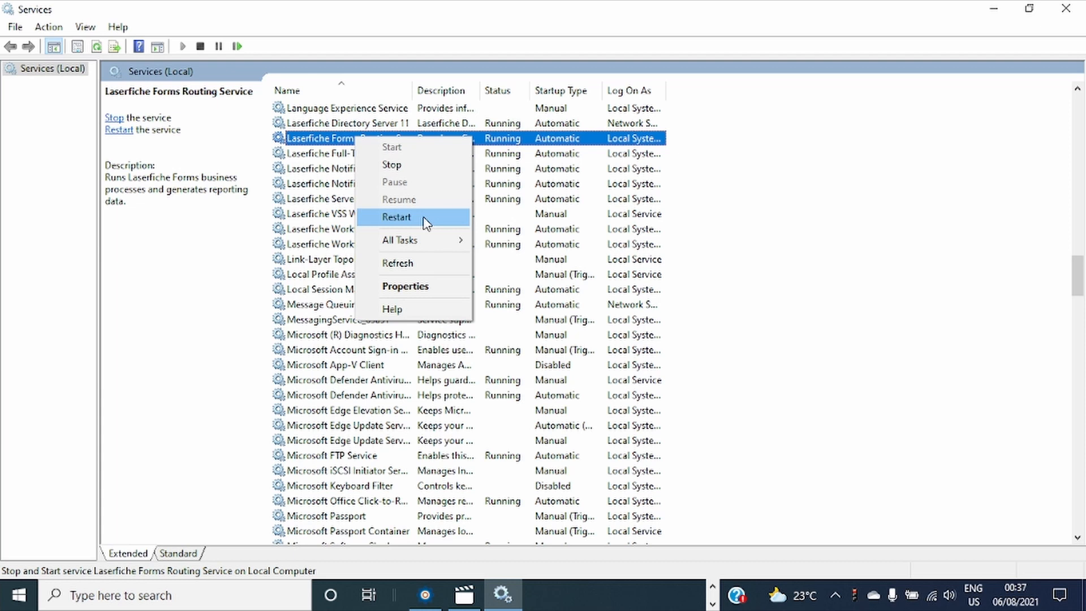
{"action": "left_click", "coordinate": [305, 141]}
{"action": "right_click", "coordinate": [303, 143]}
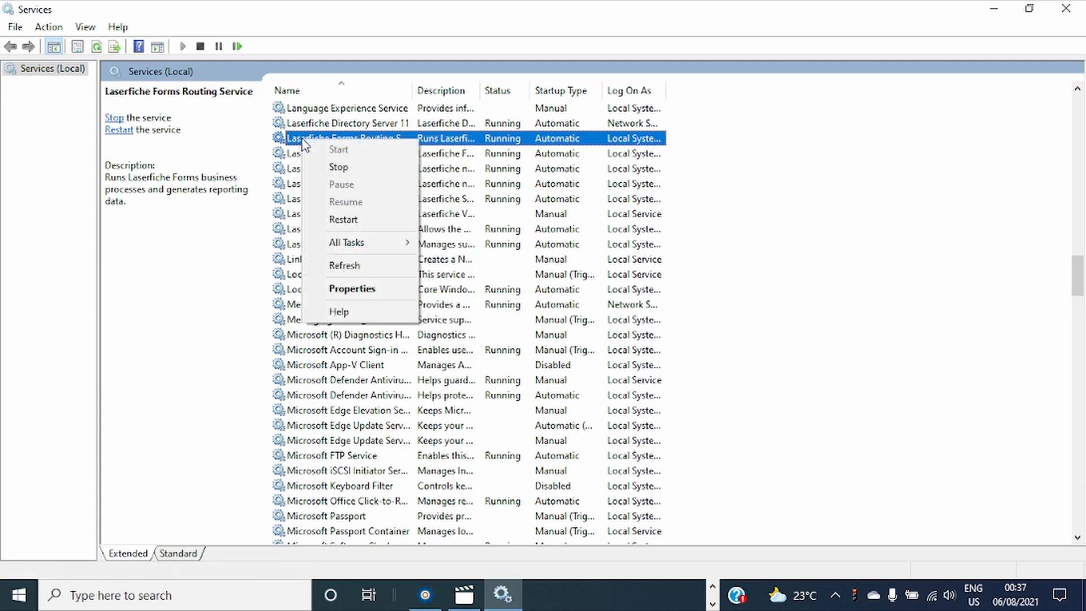
{"action": "left_click", "coordinate": [412, 82]}
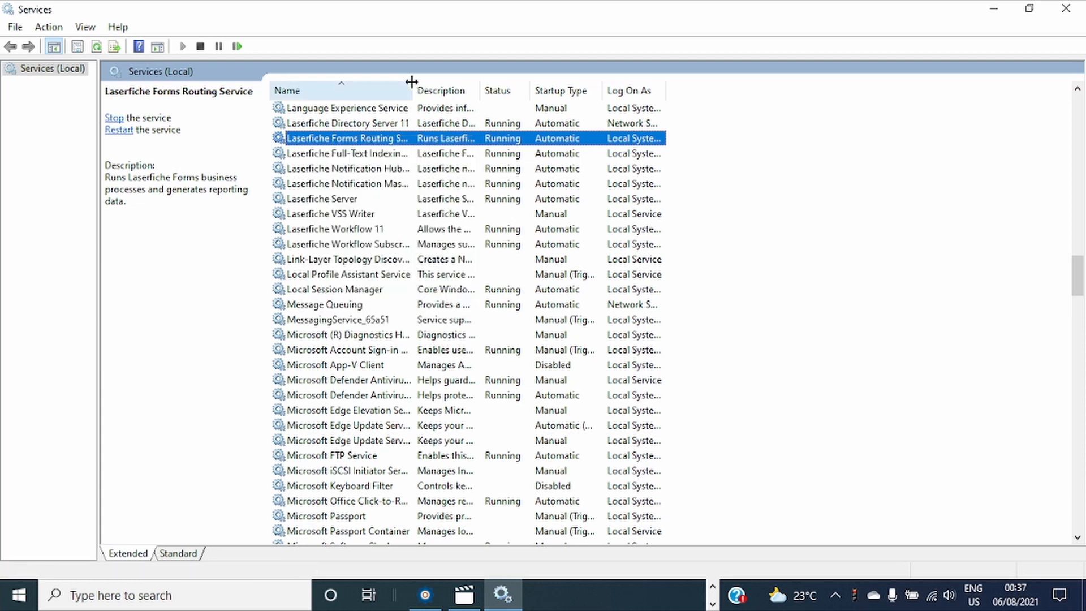
{"action": "double_click", "coordinate": [411, 82]}
{"action": "right_click", "coordinate": [396, 142]}
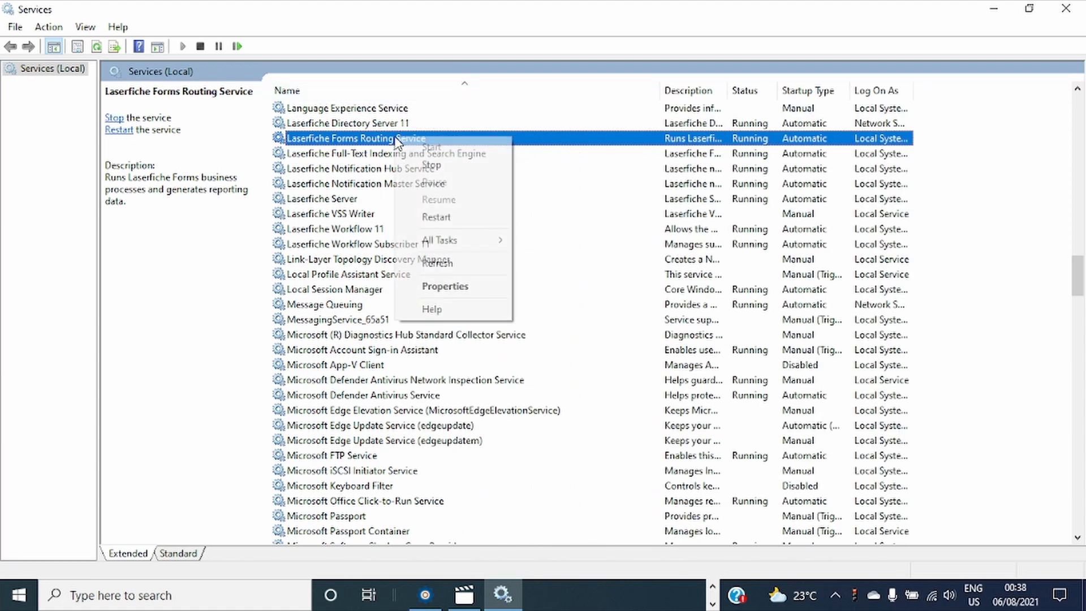
{"action": "left_click", "coordinate": [443, 218]}
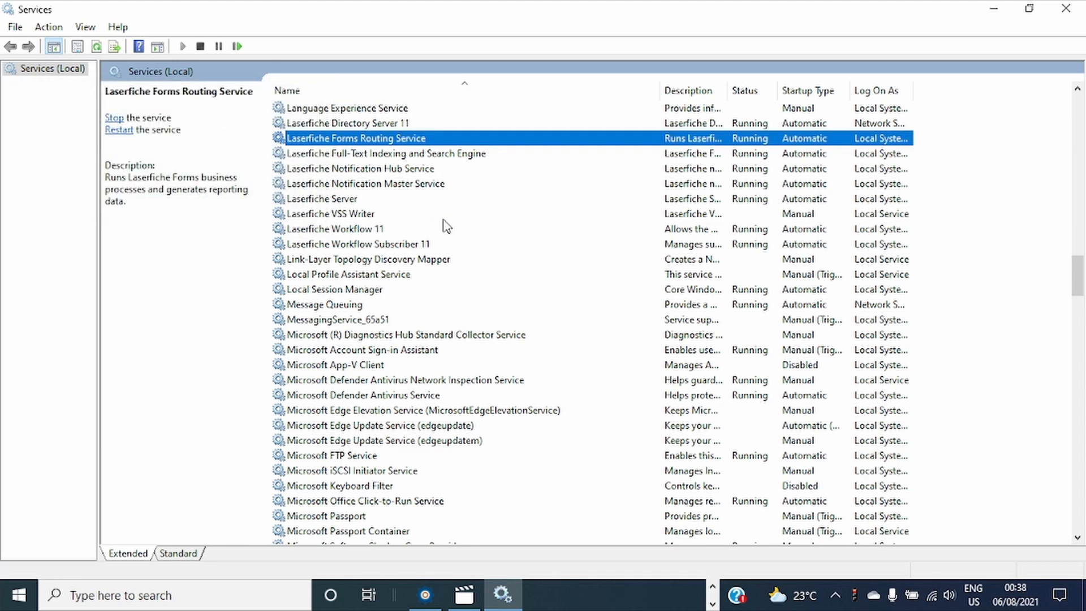
{"action": "left_click", "coordinate": [991, 13]}
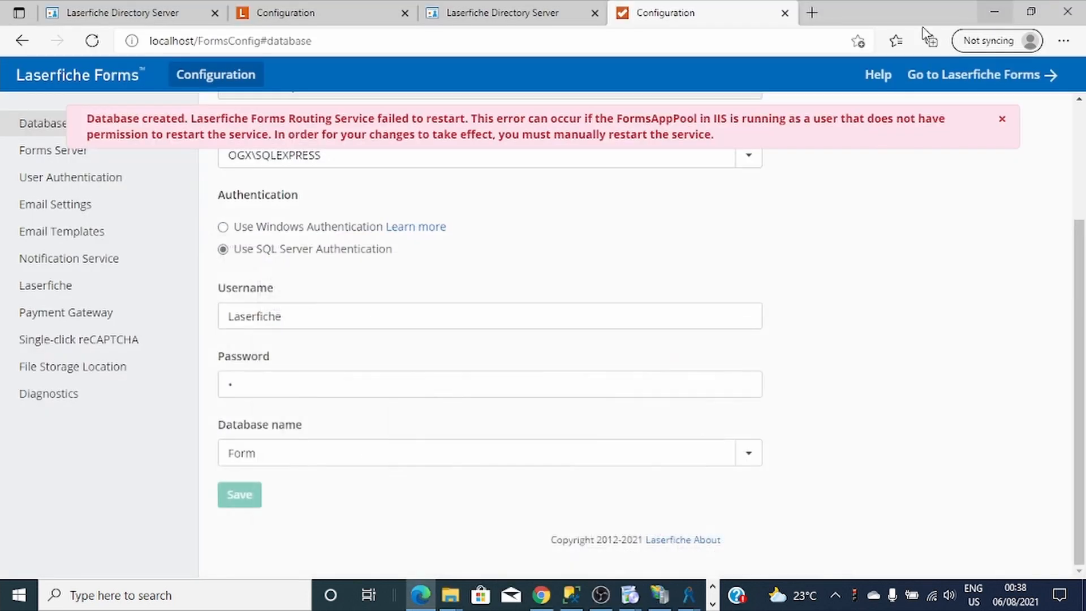
Reload the Laserfiche Forms Configuration page.
{"action": "left_click", "coordinate": [93, 48]}
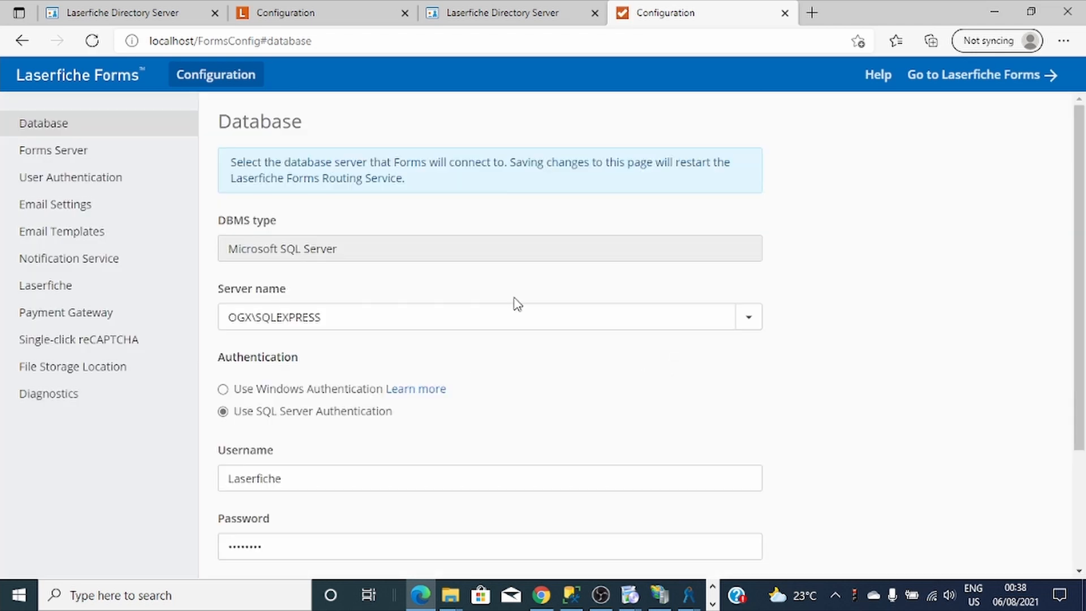
{"action": "scroll", "coordinate": [518, 305], "scroll_direction": "down", "scroll_amount": 3}
{"action": "scroll", "coordinate": [576, 347], "scroll_direction": "up", "scroll_amount": 3}
{"action": "scroll", "coordinate": [576, 347], "scroll_direction": "down", "scroll_amount": 3}
Remove the stray period from the primary Forms Server URL and save the Forms Server settings.
{"action": "left_click", "coordinate": [33, 153]}
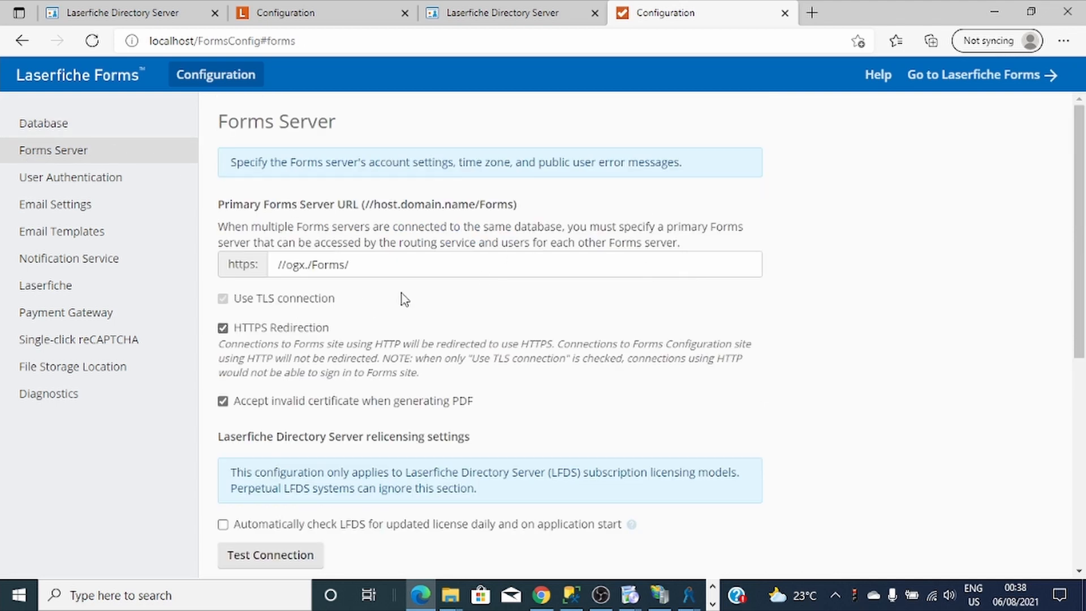
{"action": "left_click", "coordinate": [310, 268]}
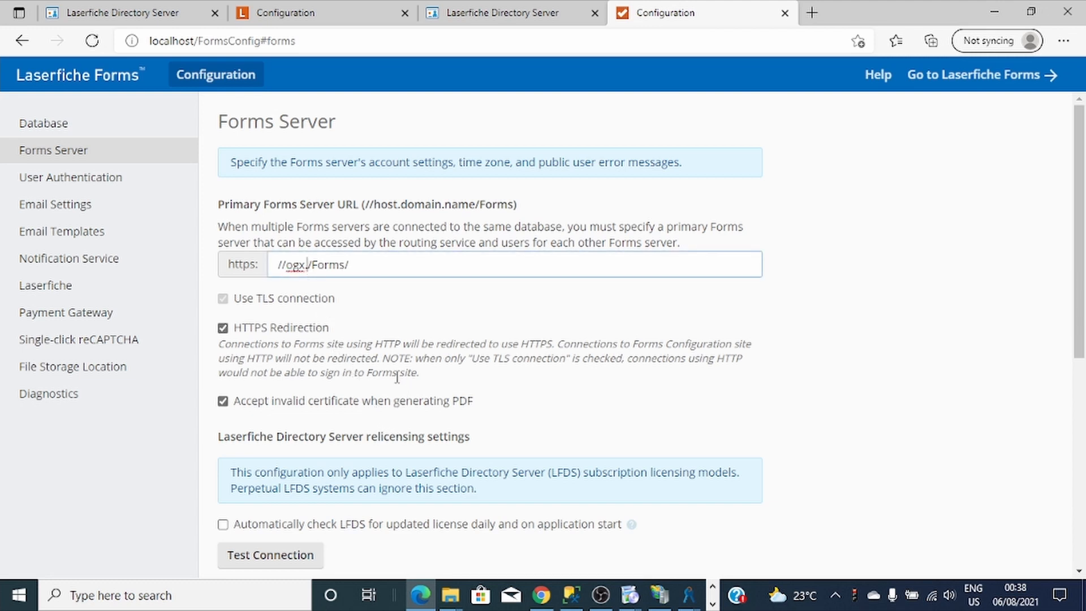
{"action": "key", "text": "BackSpace"}
{"action": "scroll", "coordinate": [332, 308], "scroll_direction": "down", "scroll_amount": 5}
{"action": "scroll", "coordinate": [318, 334], "scroll_direction": "up", "scroll_amount": 5}
{"action": "left_click_drag", "start_coordinate": [380, 276], "coordinate": [267, 284]}
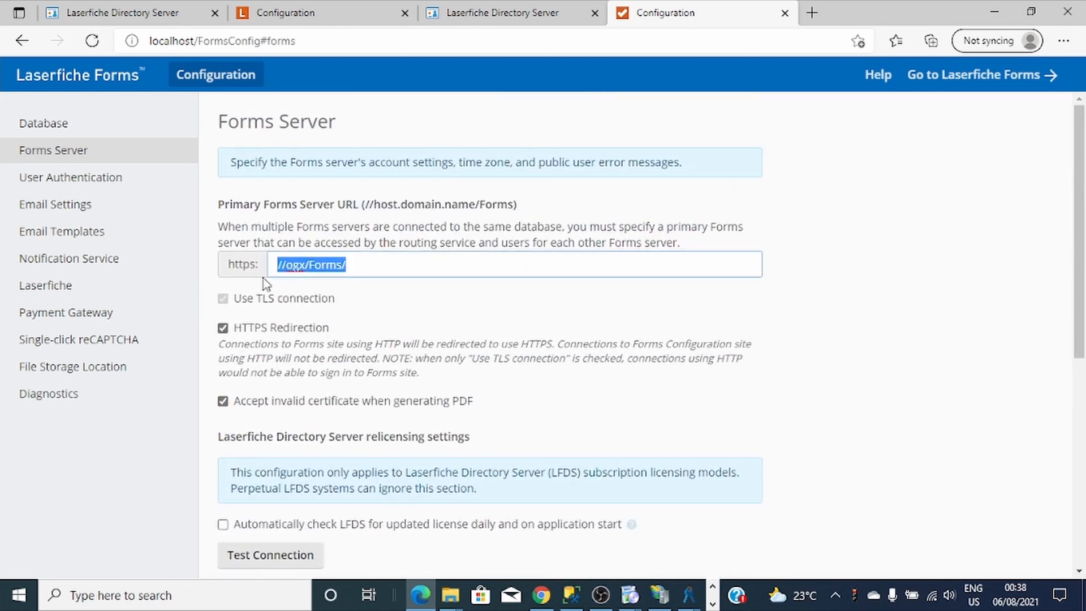
{"action": "scroll", "coordinate": [509, 271], "scroll_direction": "down", "scroll_amount": 3}
{"action": "scroll", "coordinate": [506, 275], "scroll_direction": "up", "scroll_amount": 3}
{"action": "scroll", "coordinate": [825, 150], "scroll_direction": "down", "scroll_amount": 7}
{"action": "left_click", "coordinate": [245, 498]}
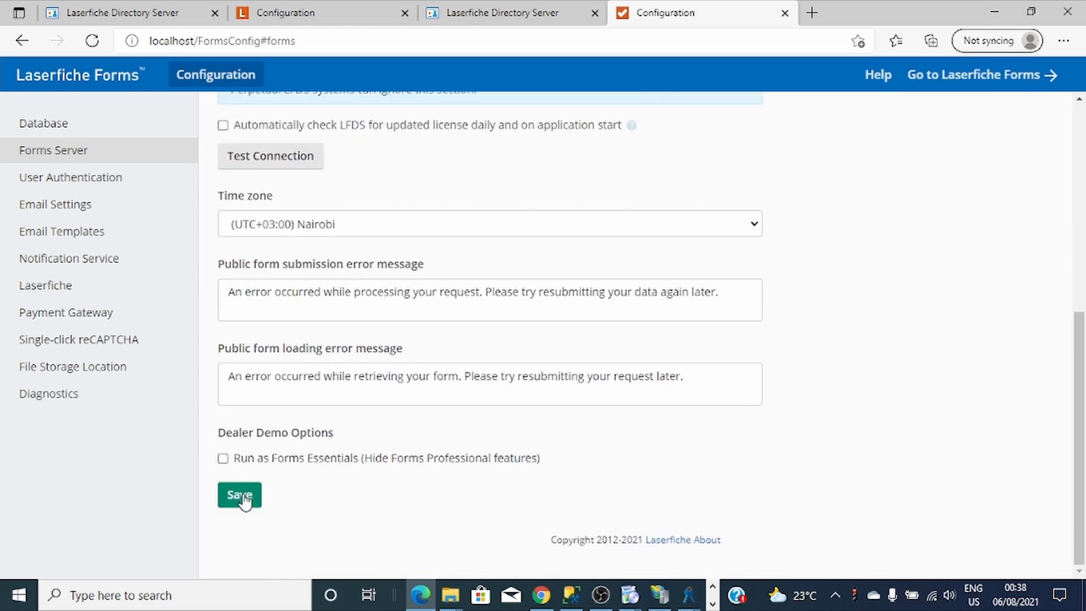
Look at the Laserfiche Forms site, then go to the User Authentication settings.
{"action": "left_click", "coordinate": [933, 82]}
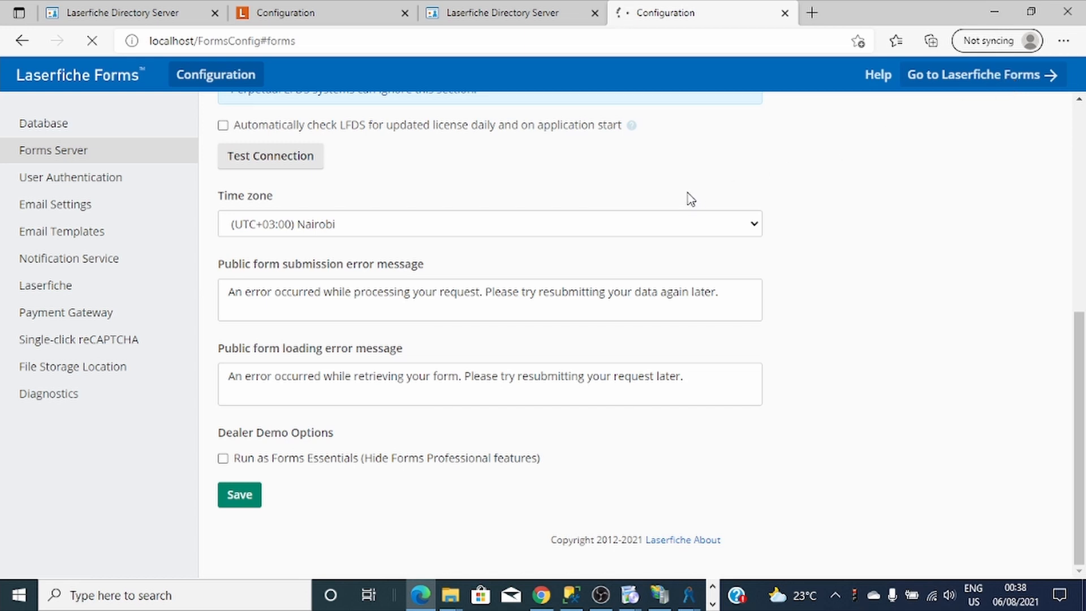
{"action": "scroll", "coordinate": [747, 206], "scroll_direction": "up", "scroll_amount": 3}
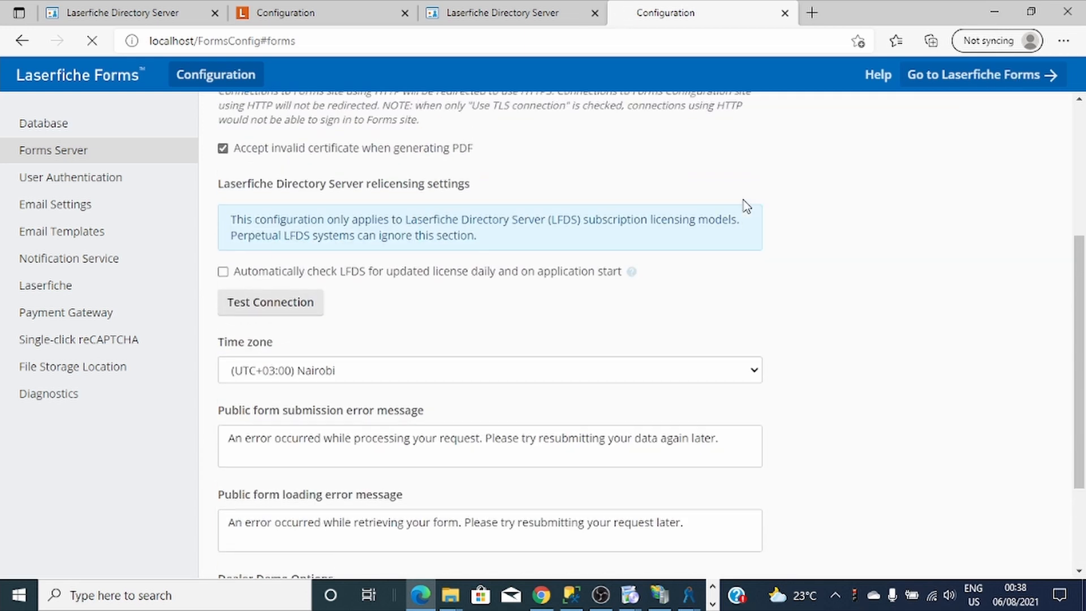
{"action": "scroll", "coordinate": [747, 205], "scroll_direction": "up", "scroll_amount": 3}
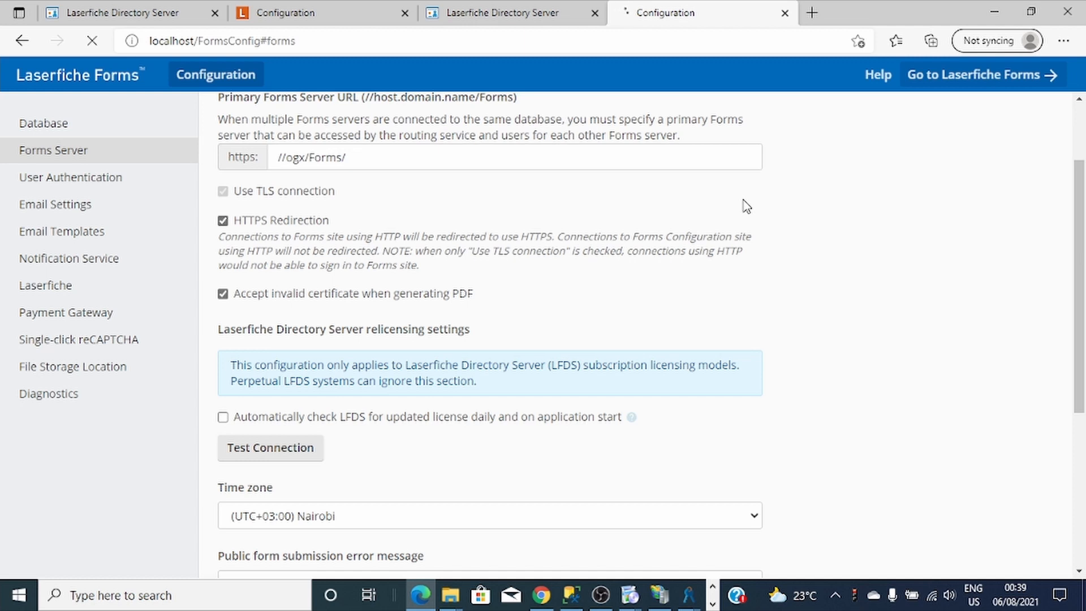
{"action": "scroll", "coordinate": [747, 206], "scroll_direction": "up", "scroll_amount": 2}
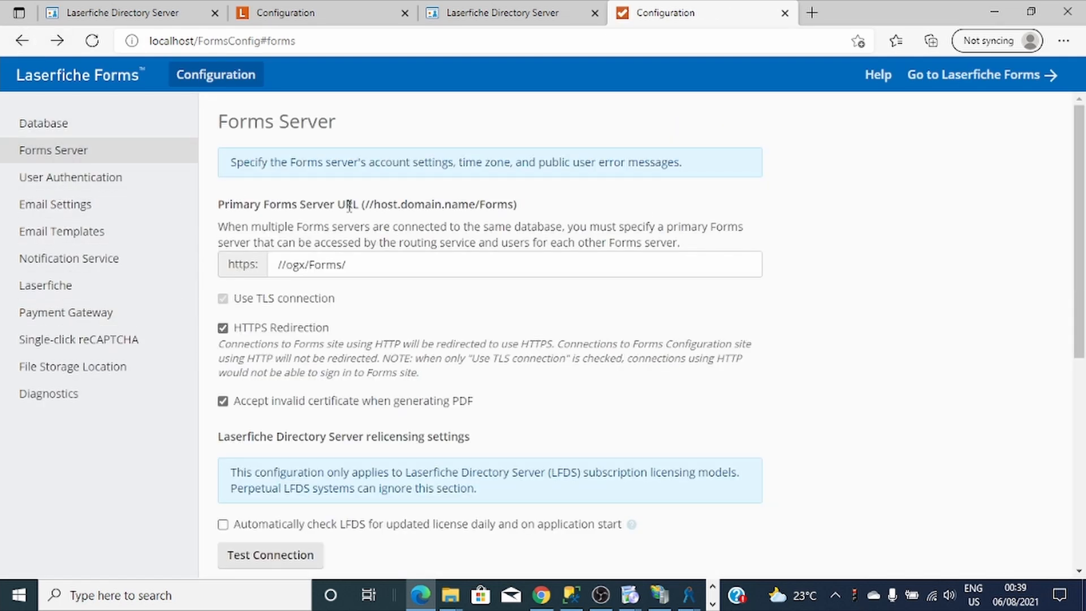
{"action": "left_click", "coordinate": [97, 176]}
{"action": "scroll", "coordinate": [452, 281], "scroll_direction": "down", "scroll_amount": 3}
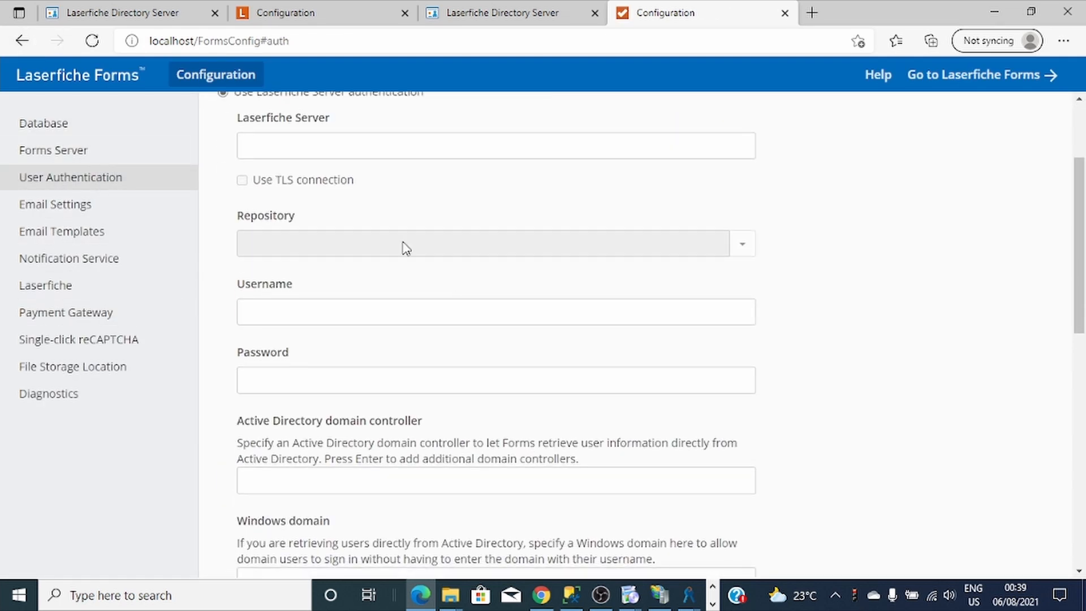
{"action": "scroll", "coordinate": [403, 247], "scroll_direction": "up", "scroll_amount": 3}
{"action": "scroll", "coordinate": [395, 240], "scroll_direction": "down", "scroll_amount": 6}
{"action": "scroll", "coordinate": [344, 305], "scroll_direction": "down", "scroll_amount": 1}
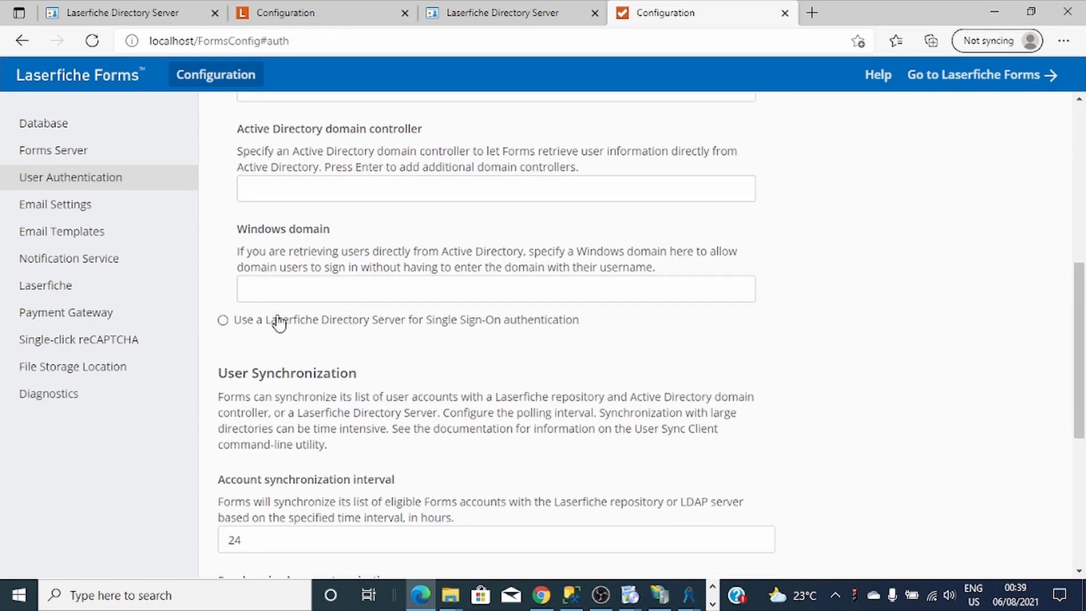
{"action": "scroll", "coordinate": [250, 332], "scroll_direction": "up", "scroll_amount": 3}
{"action": "scroll", "coordinate": [253, 345], "scroll_direction": "down", "scroll_amount": 4}
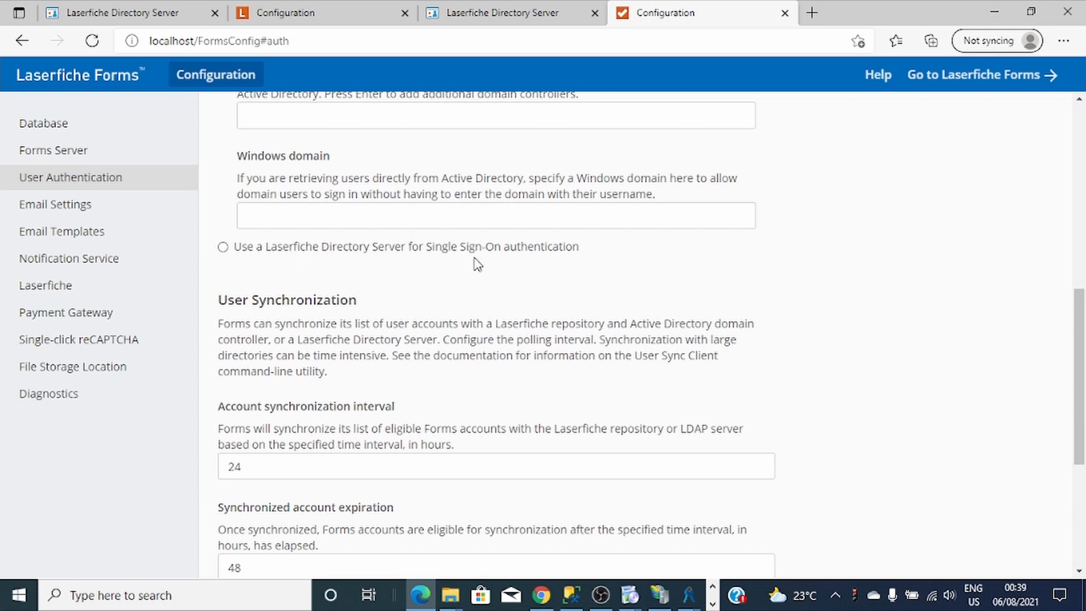
{"action": "scroll", "coordinate": [588, 311], "scroll_direction": "up", "scroll_amount": 9}
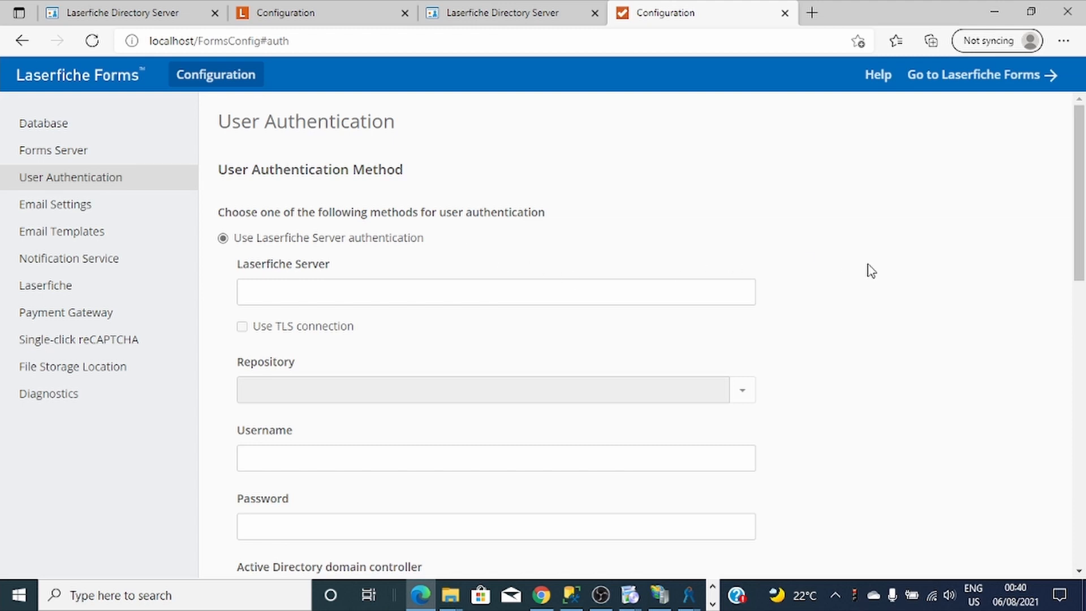
{"action": "scroll", "coordinate": [871, 271], "scroll_direction": "down", "scroll_amount": 3}
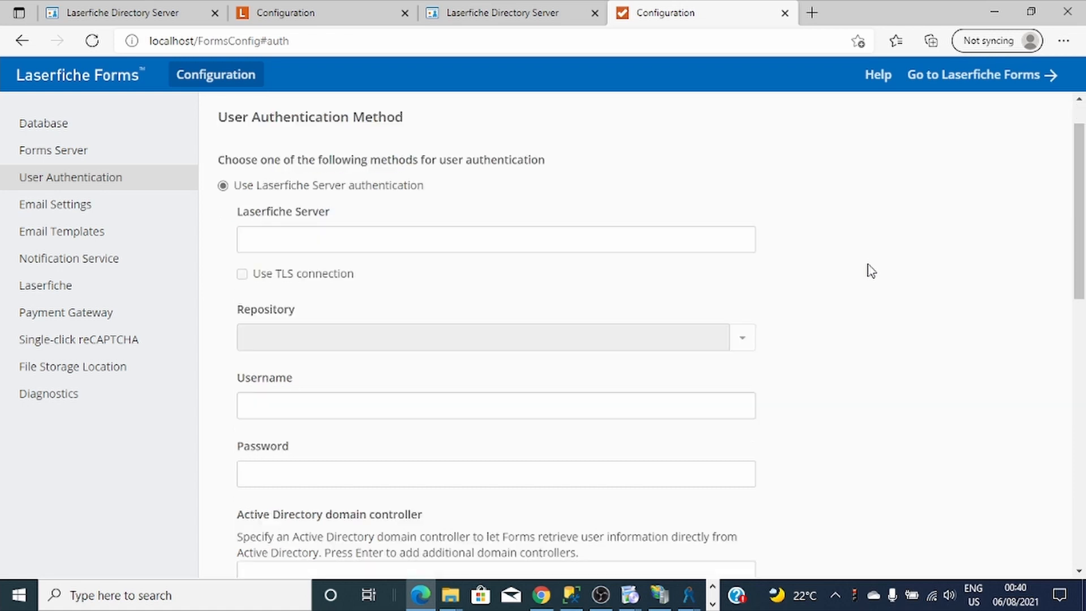
{"action": "scroll", "coordinate": [872, 269], "scroll_direction": "down", "scroll_amount": 5}
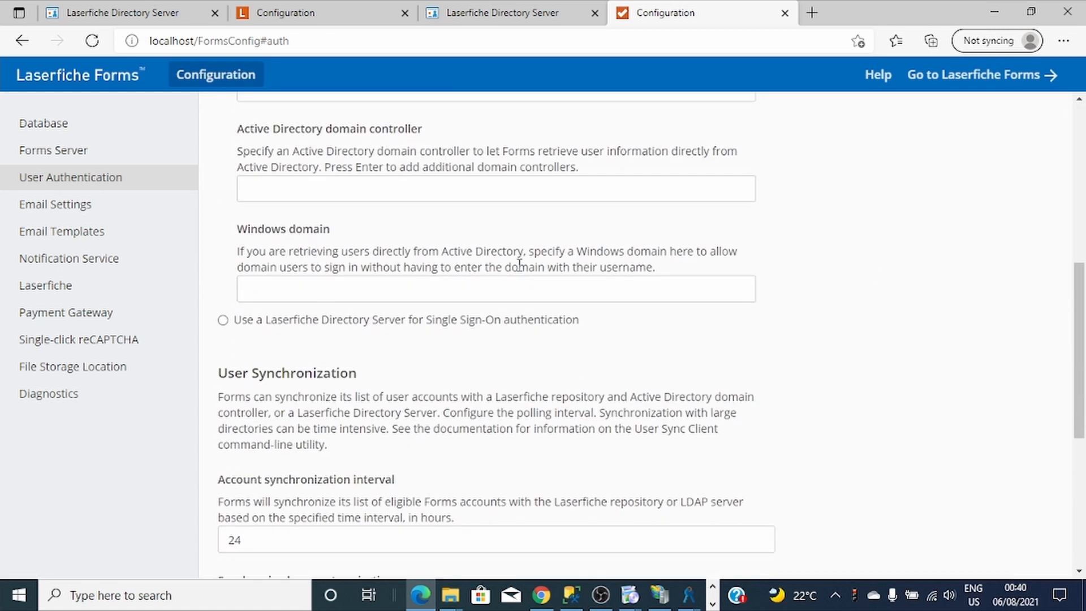
{"action": "left_click", "coordinate": [223, 321]}
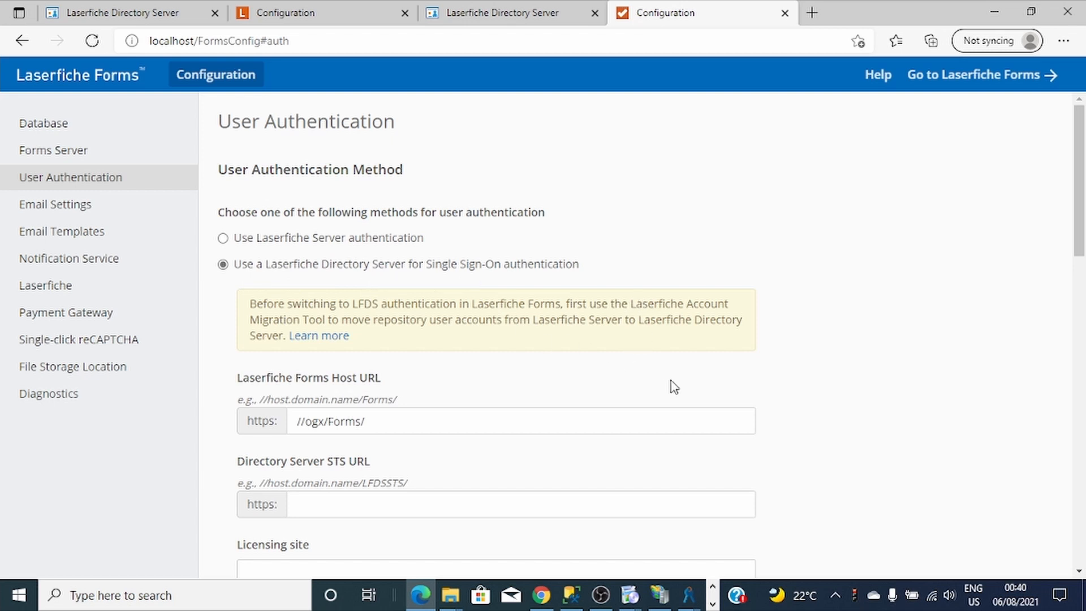
{"action": "scroll", "coordinate": [671, 386], "scroll_direction": "down", "scroll_amount": 3}
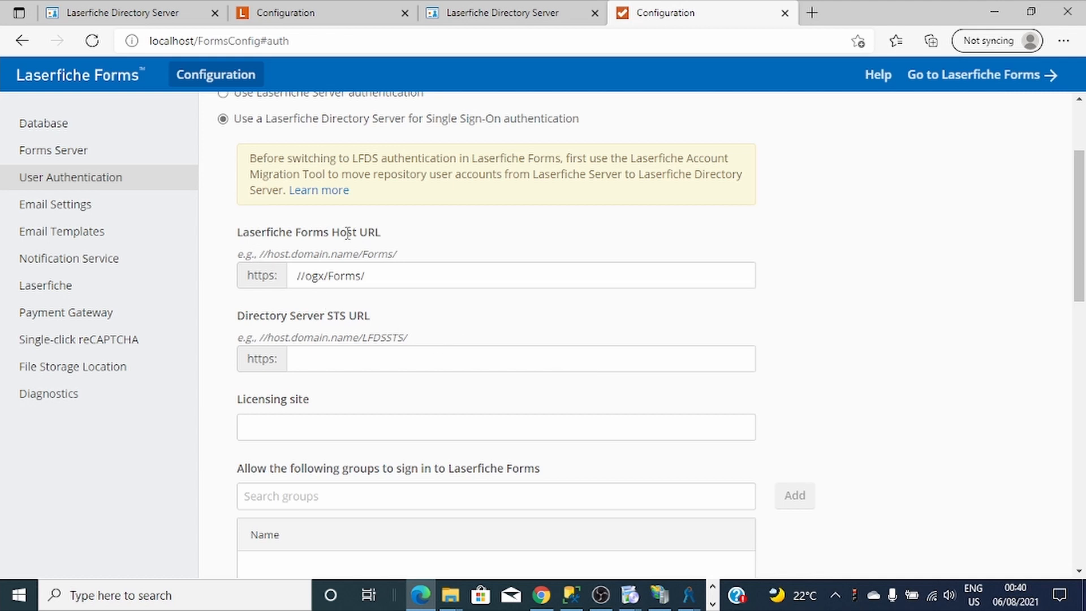
{"action": "scroll", "coordinate": [421, 257], "scroll_direction": "down", "scroll_amount": 1}
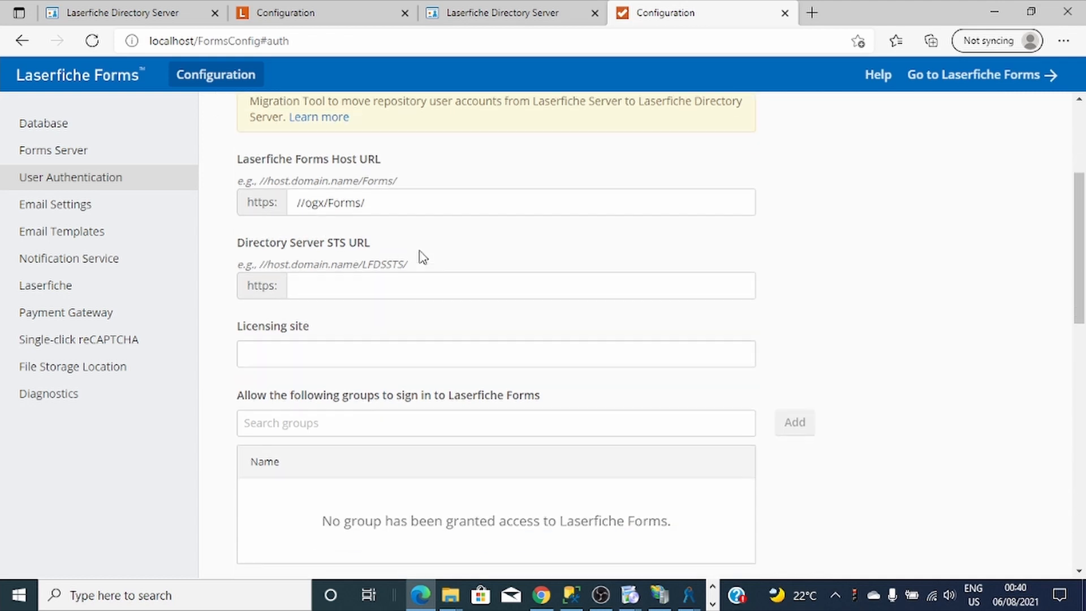
{"action": "left_click", "coordinate": [412, 194]}
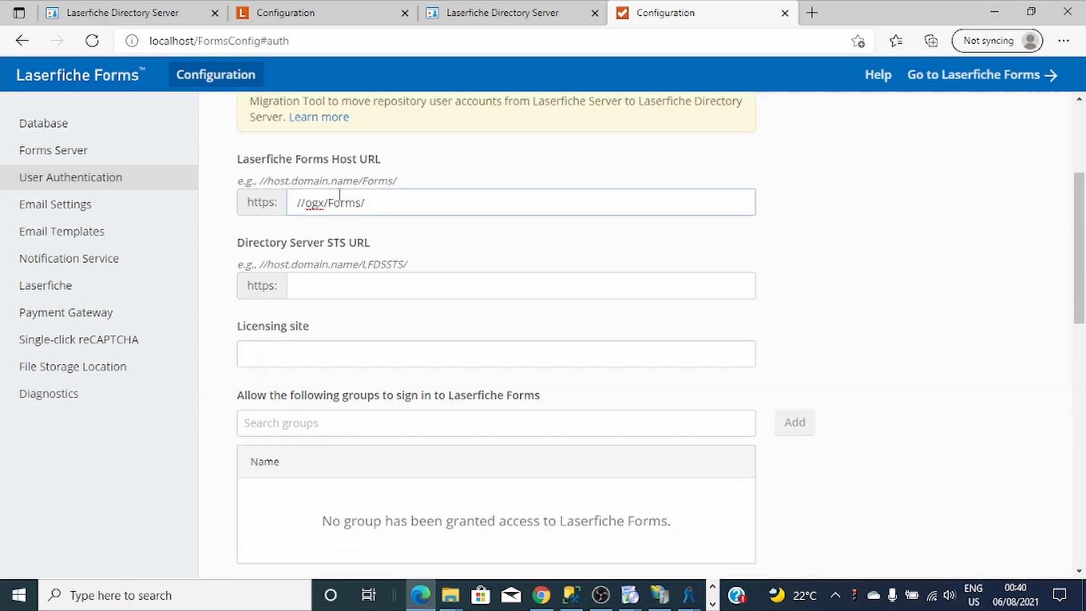
{"action": "left_click", "coordinate": [334, 293]}
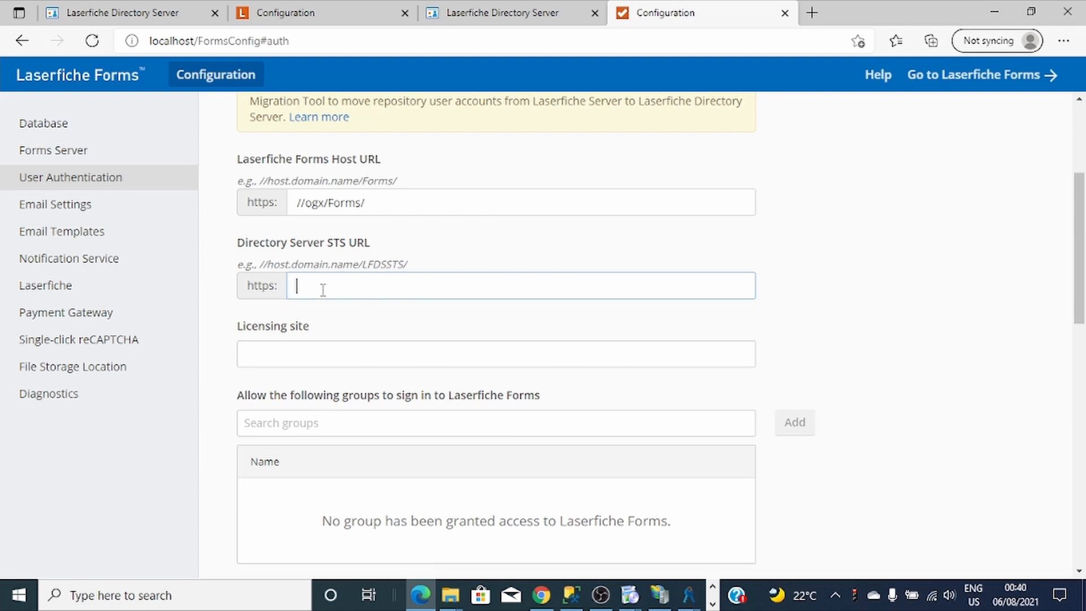
Open the Laserfiche Web STS page (localhost/LFDSSTS/Configuration) in Edge and return to Forms Configuration.
{"action": "left_click", "coordinate": [994, 11]}
{"action": "double_click", "coordinate": [32, 447]}
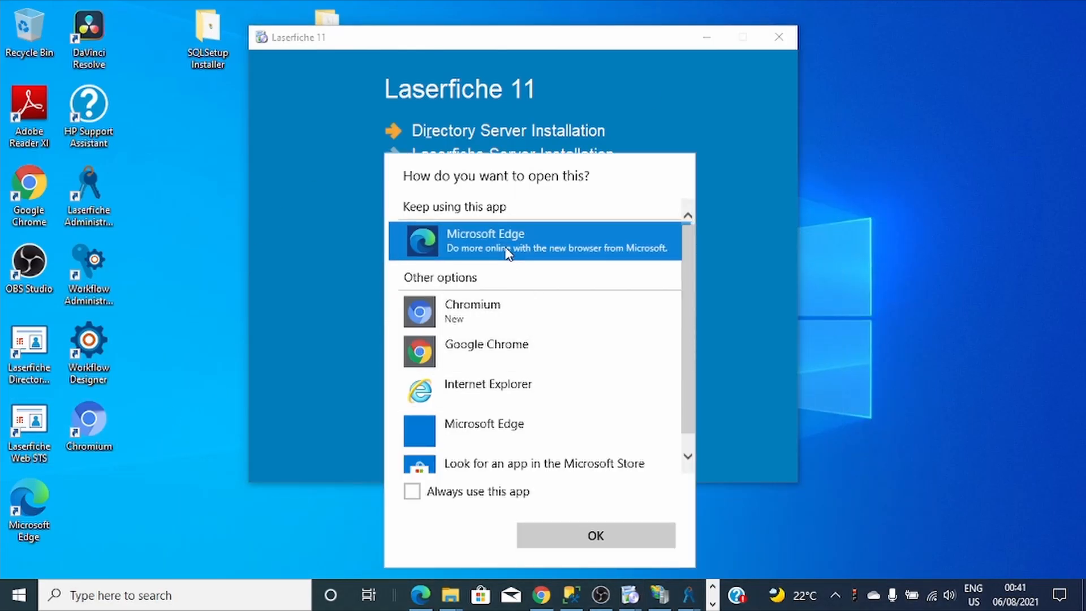
{"action": "left_click", "coordinate": [626, 535]}
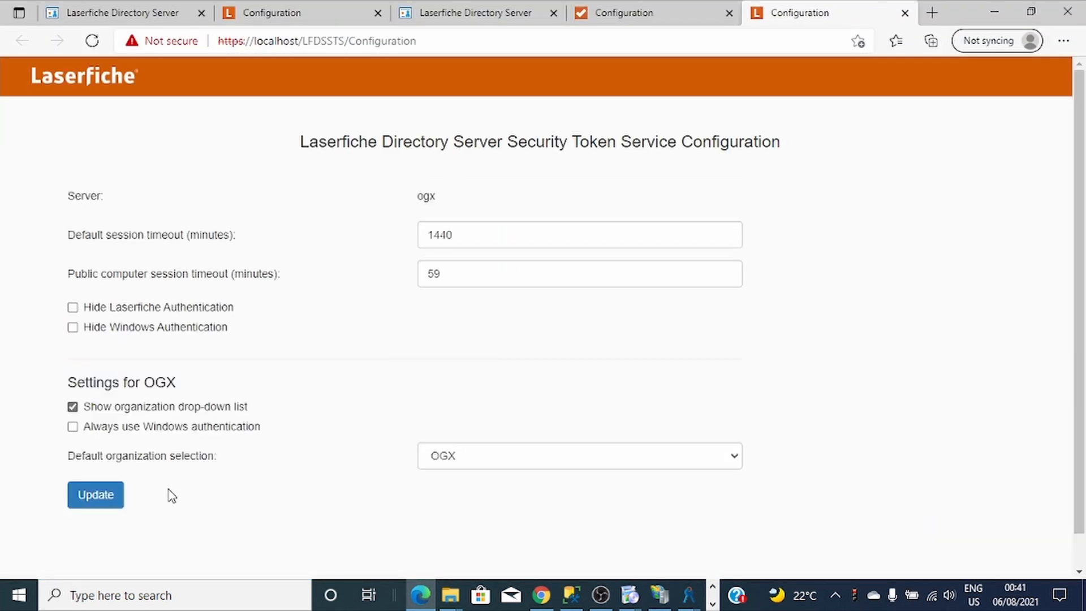
{"action": "left_click", "coordinate": [341, 45]}
{"action": "left_click", "coordinate": [995, 12]}
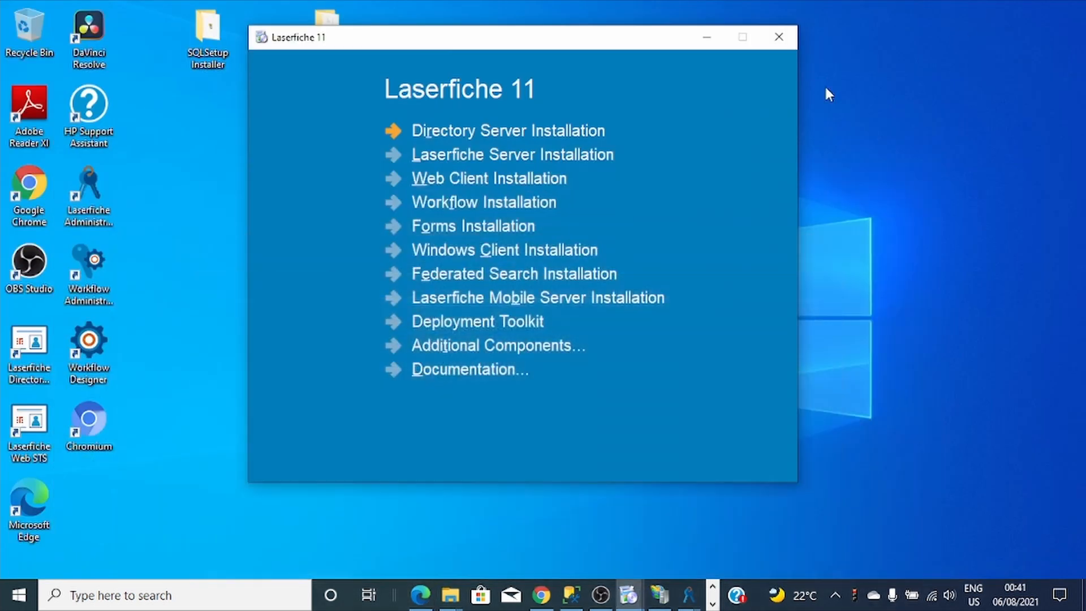
{"action": "mouse_move", "coordinate": [542, 594]}
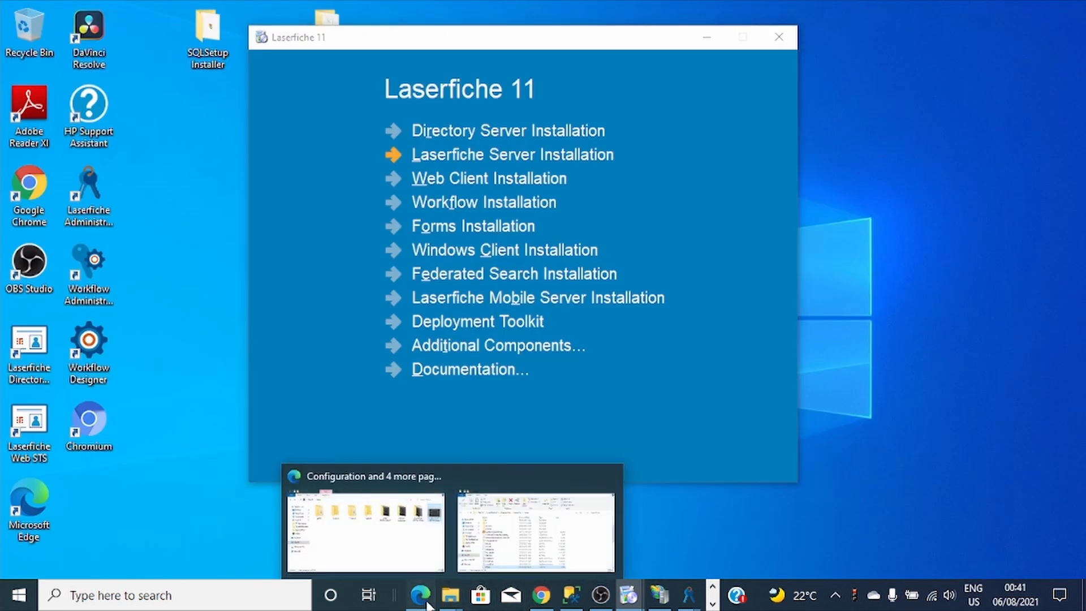
{"action": "left_click", "coordinate": [394, 470]}
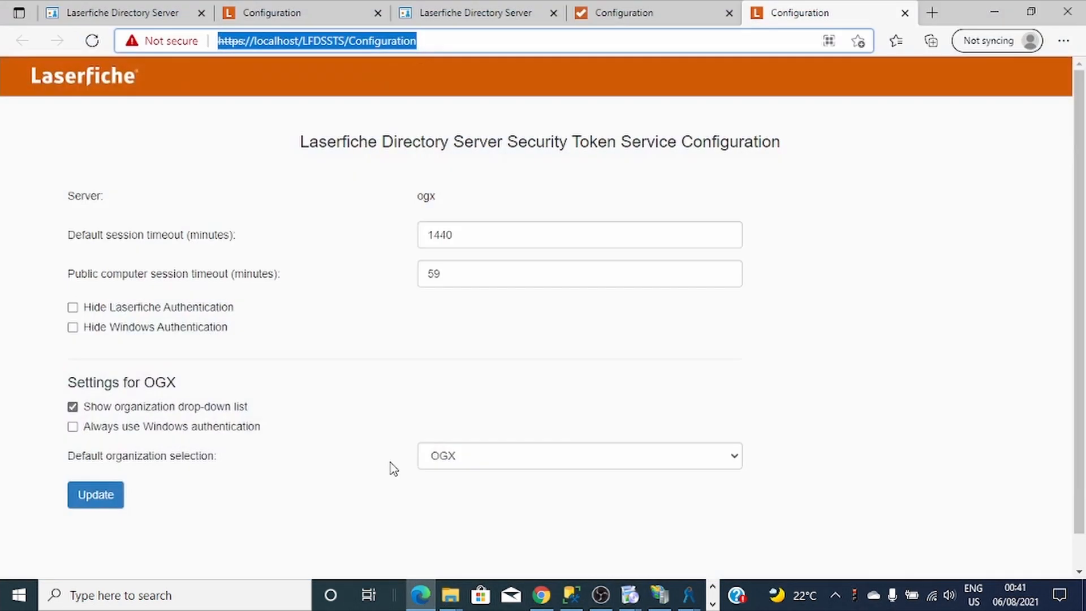
{"action": "left_click", "coordinate": [601, 18]}
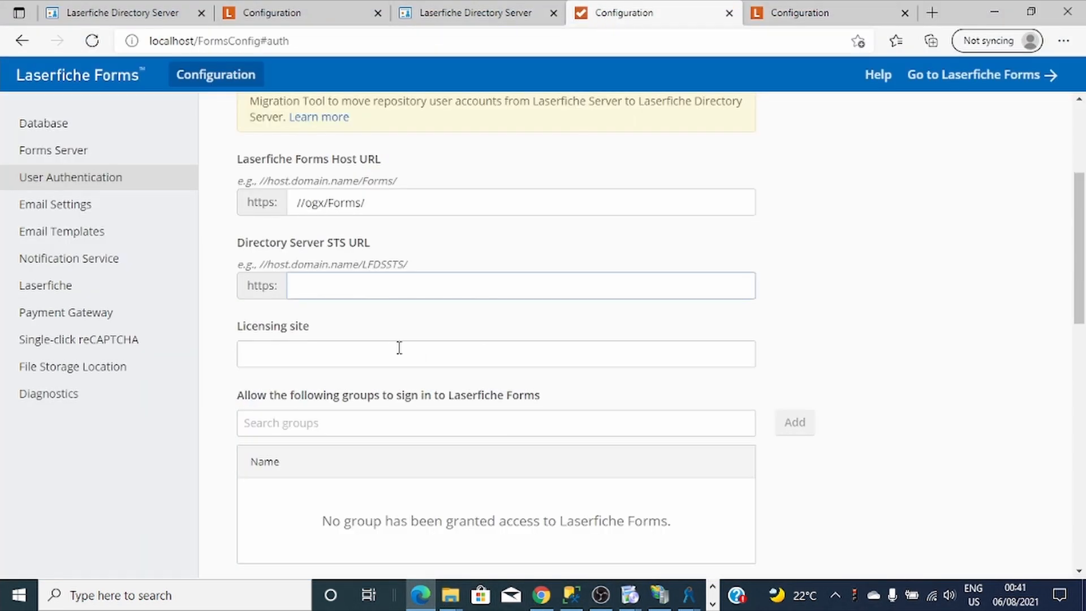
{"action": "left_click", "coordinate": [348, 282]}
{"action": "type", "text": "ogx/lfdssts"}
{"action": "left_click", "coordinate": [319, 353]}
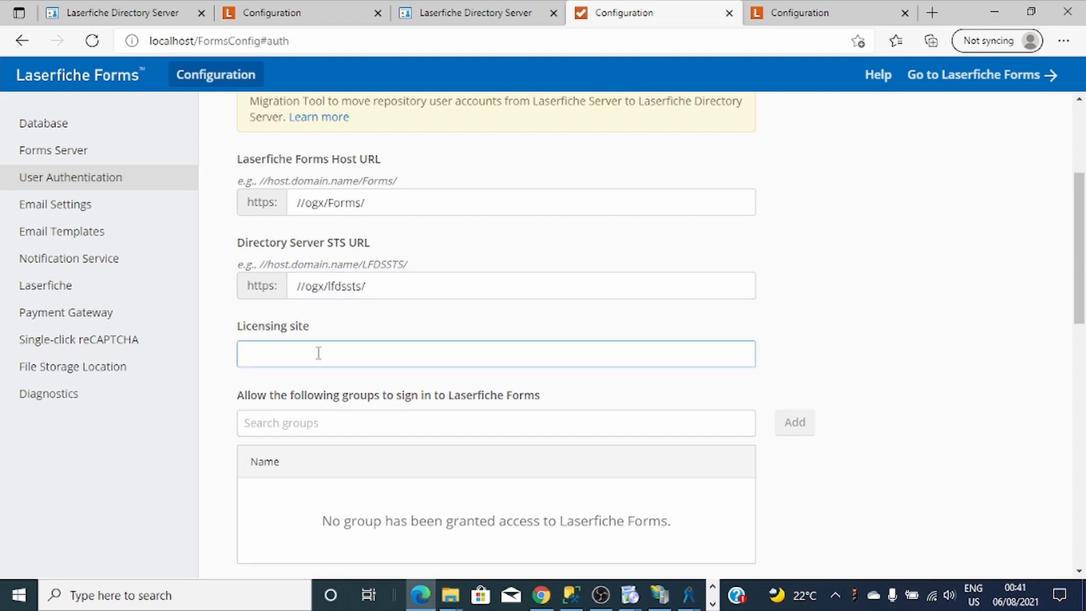
{"action": "type", "text": "OGX"}
Search 'Admini' and add the Administrators group to the groups allowed to sign in.
{"action": "scroll", "coordinate": [317, 351], "scroll_direction": "down", "scroll_amount": 2}
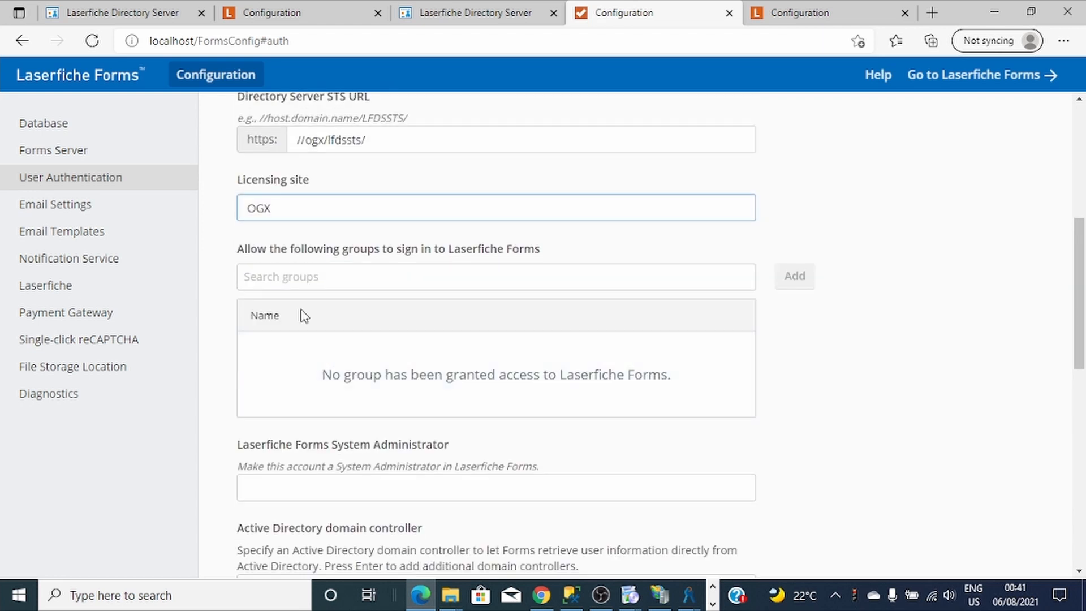
{"action": "left_click", "coordinate": [289, 283]}
{"action": "type", "text": "Ad"}
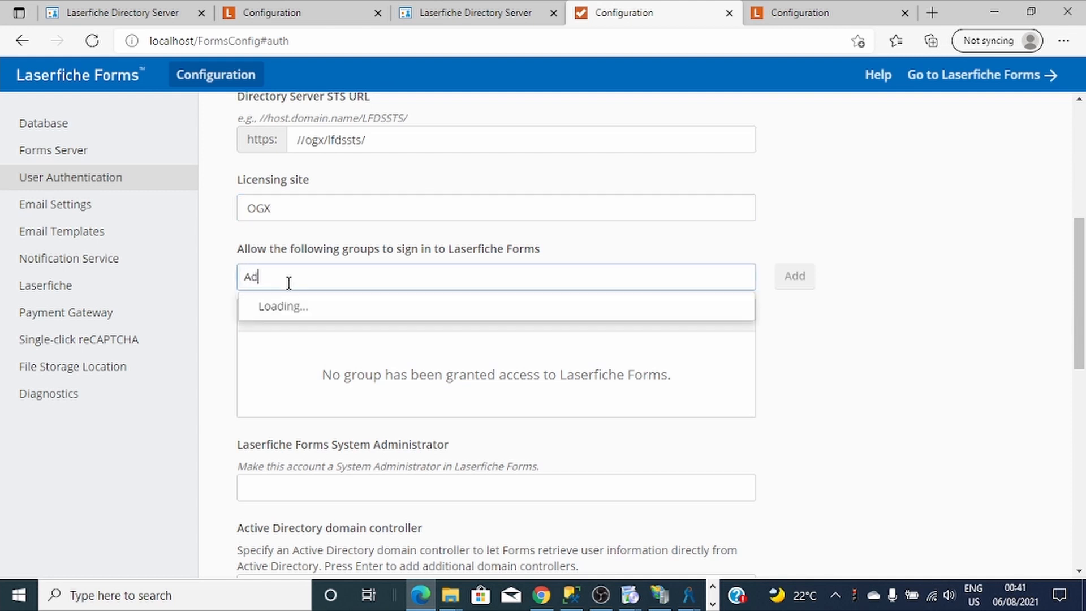
{"action": "type", "text": "mini"}
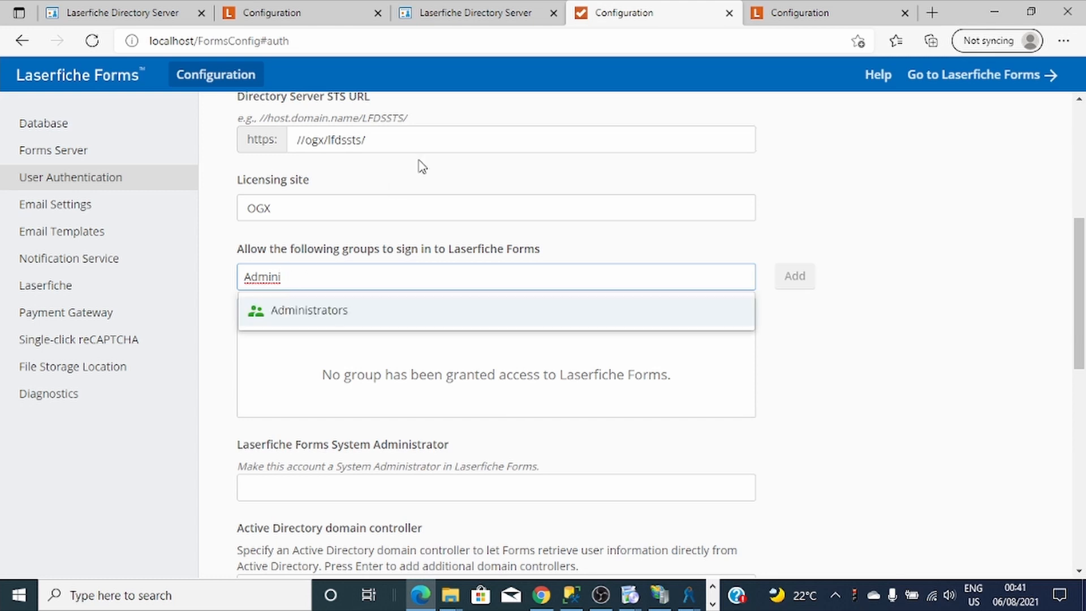
{"action": "left_click", "coordinate": [432, 312]}
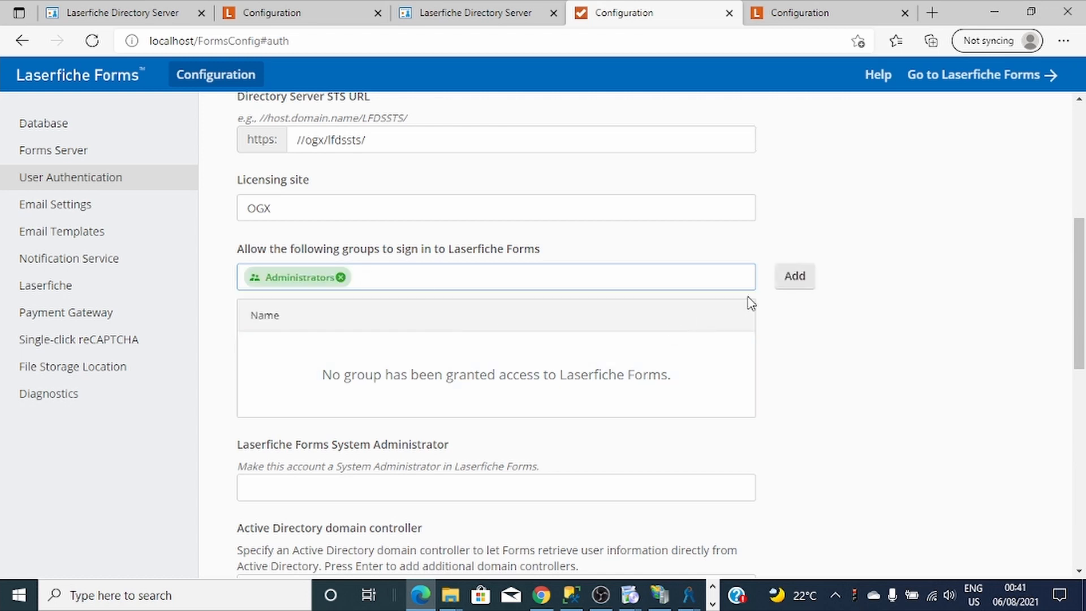
{"action": "left_click", "coordinate": [777, 280]}
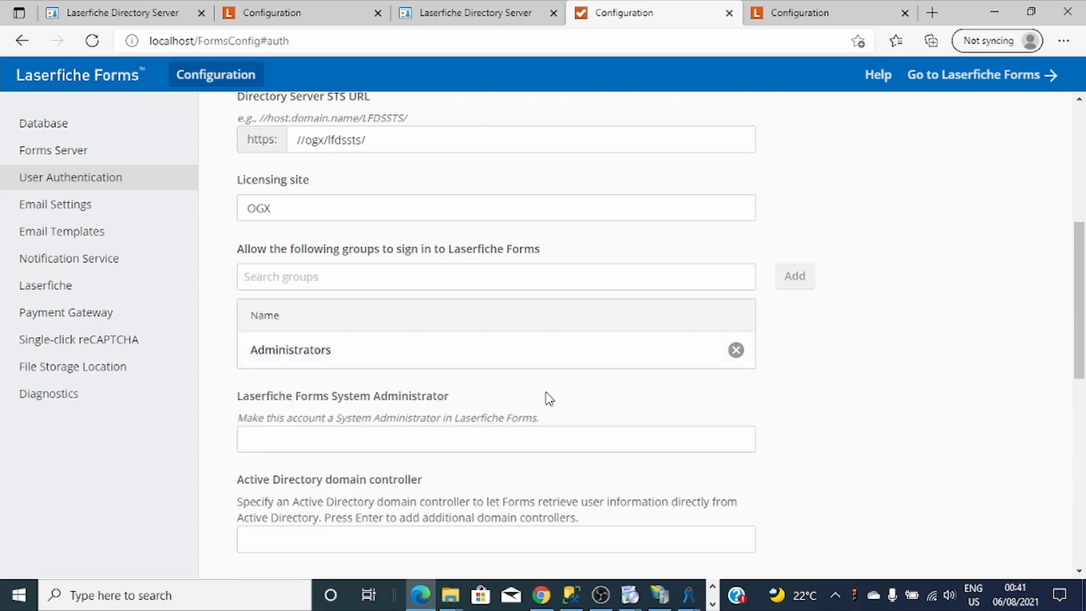
{"action": "scroll", "coordinate": [572, 395], "scroll_direction": "down", "scroll_amount": 10}
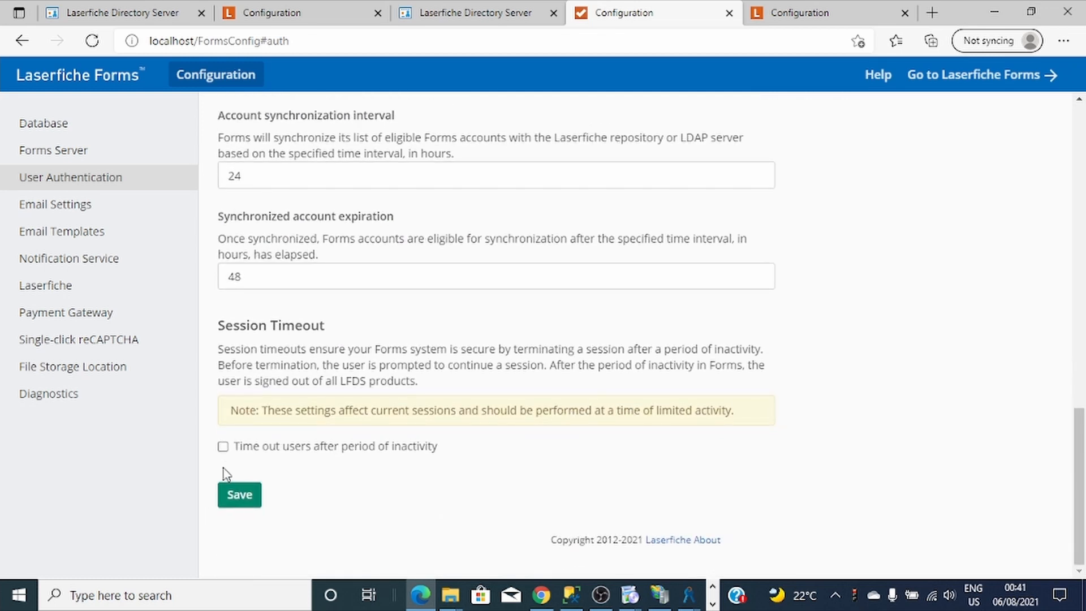
Save the authentication settings and enter the administrator's user name as Forms System Administrator.
{"action": "left_click", "coordinate": [240, 496]}
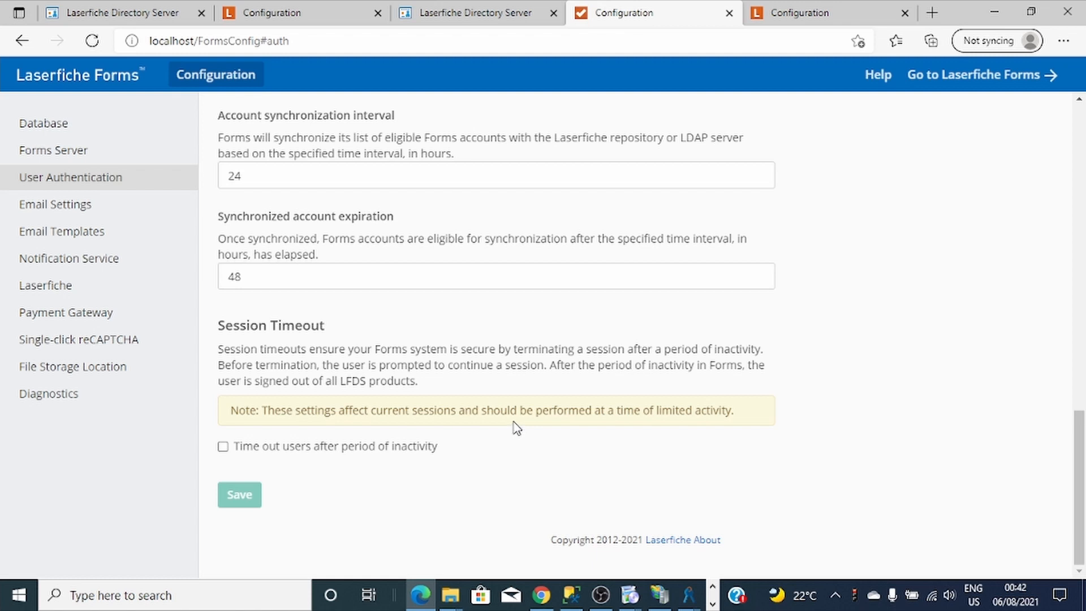
{"action": "scroll", "coordinate": [516, 428], "scroll_direction": "up", "scroll_amount": 10}
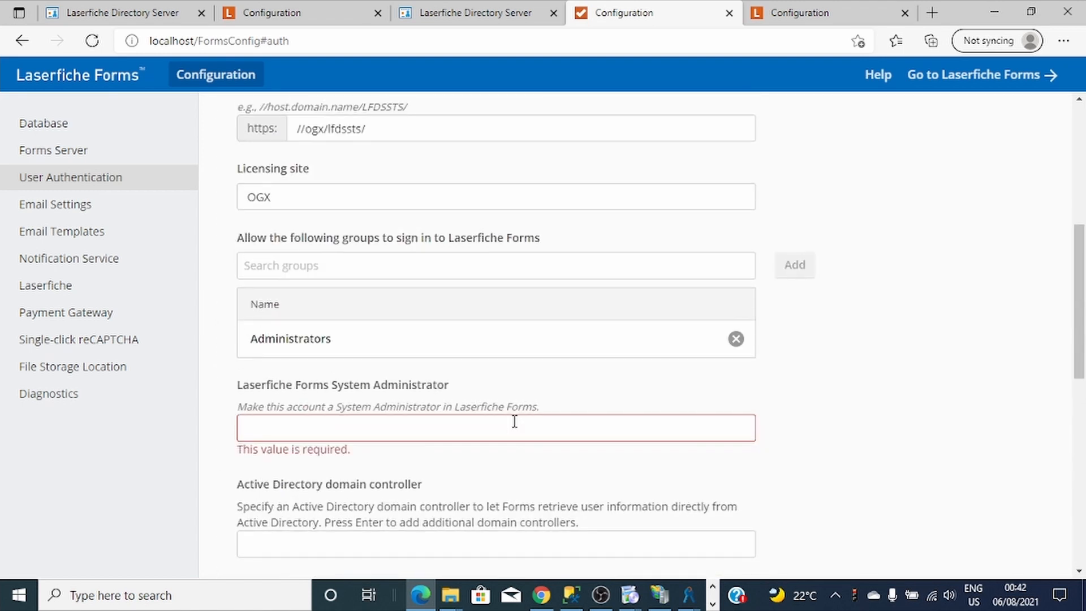
{"action": "left_click", "coordinate": [350, 423]}
{"action": "scroll", "coordinate": [506, 407], "scroll_direction": "up", "scroll_amount": 1}
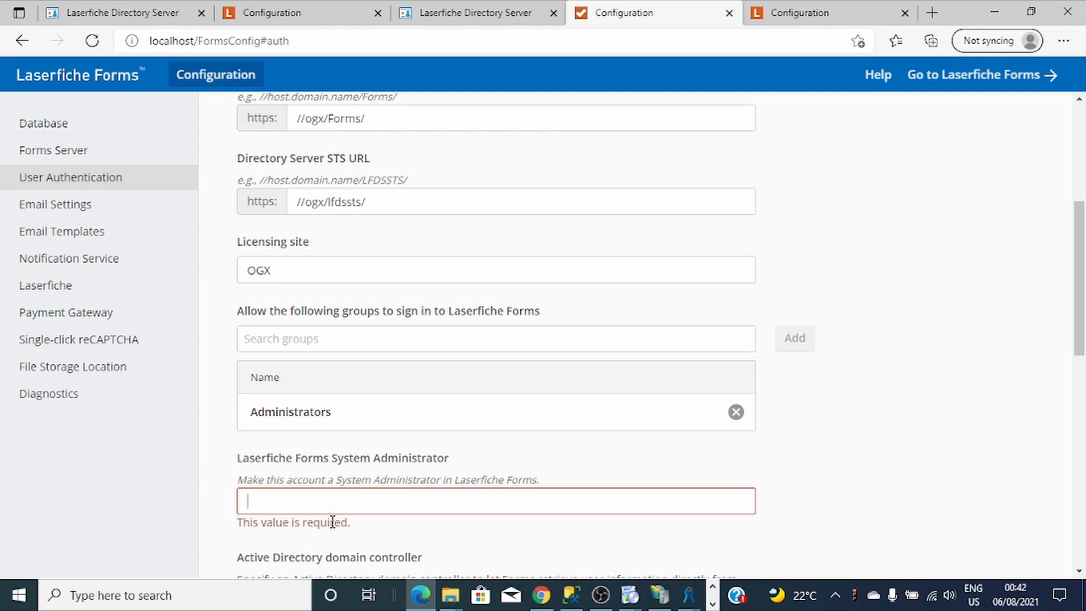
{"action": "type", "text": "Obad"}
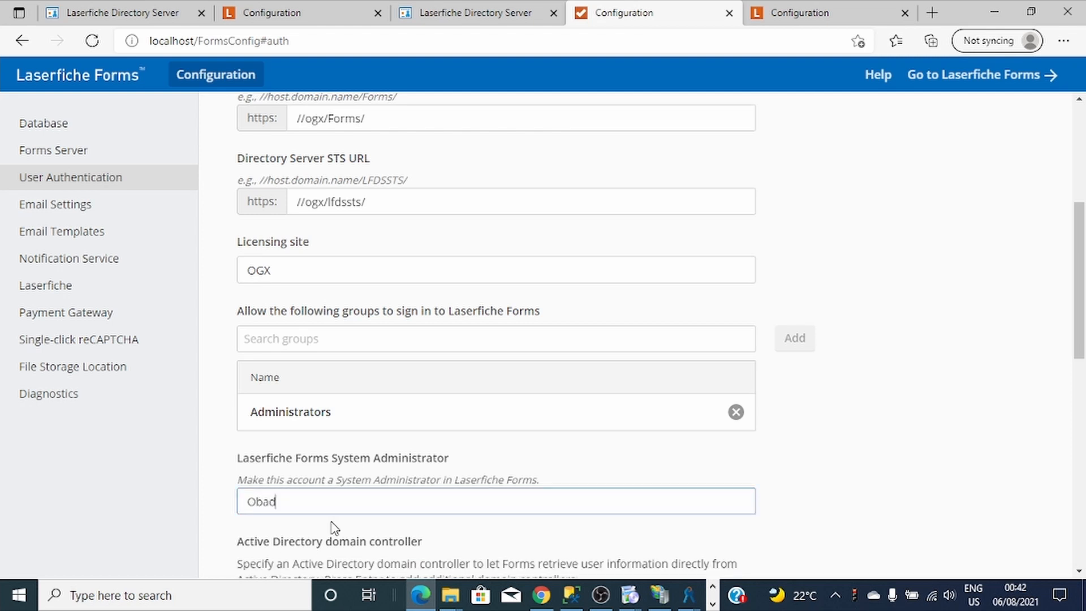
{"action": "type", "text": "ia"}
{"action": "left_click", "coordinate": [499, 17]}
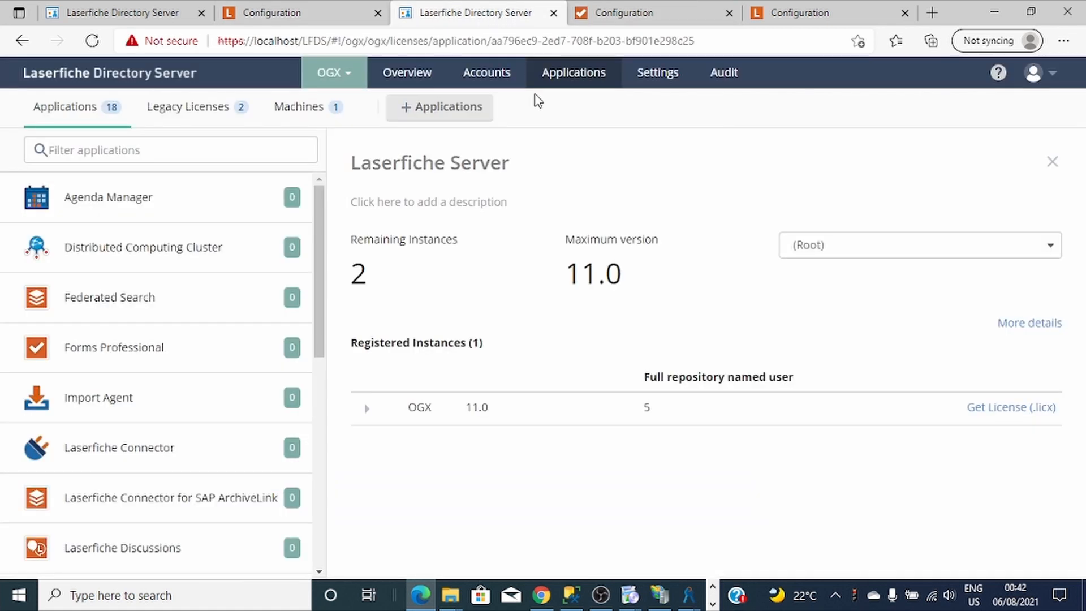
In Directory Server Accounts, view the only user's details: Full license and Administrators membership.
{"action": "left_click", "coordinate": [486, 78]}
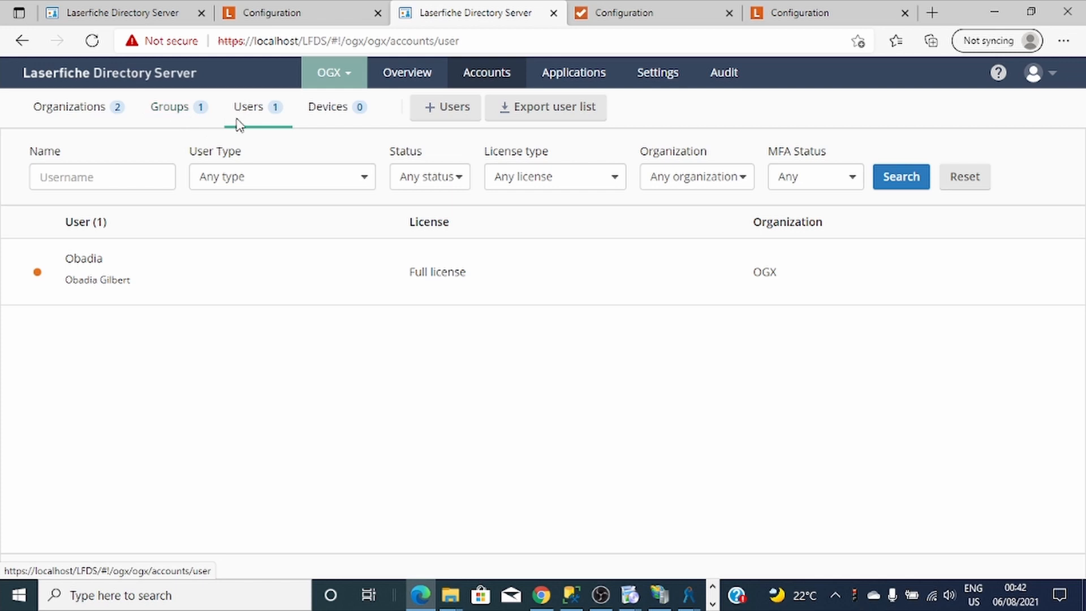
{"action": "left_click", "coordinate": [151, 277]}
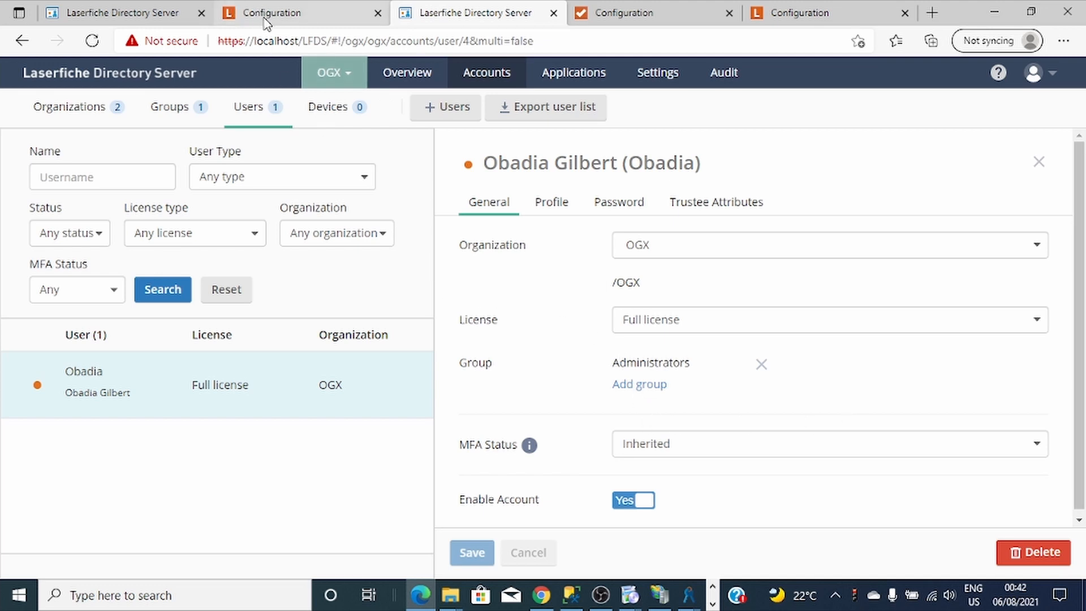
{"action": "left_click", "coordinate": [602, 14]}
Save the User Authentication settings, confirm enabling Directory Server sign-on, and dismiss the saved notice.
{"action": "scroll", "coordinate": [441, 325], "scroll_direction": "down", "scroll_amount": 9}
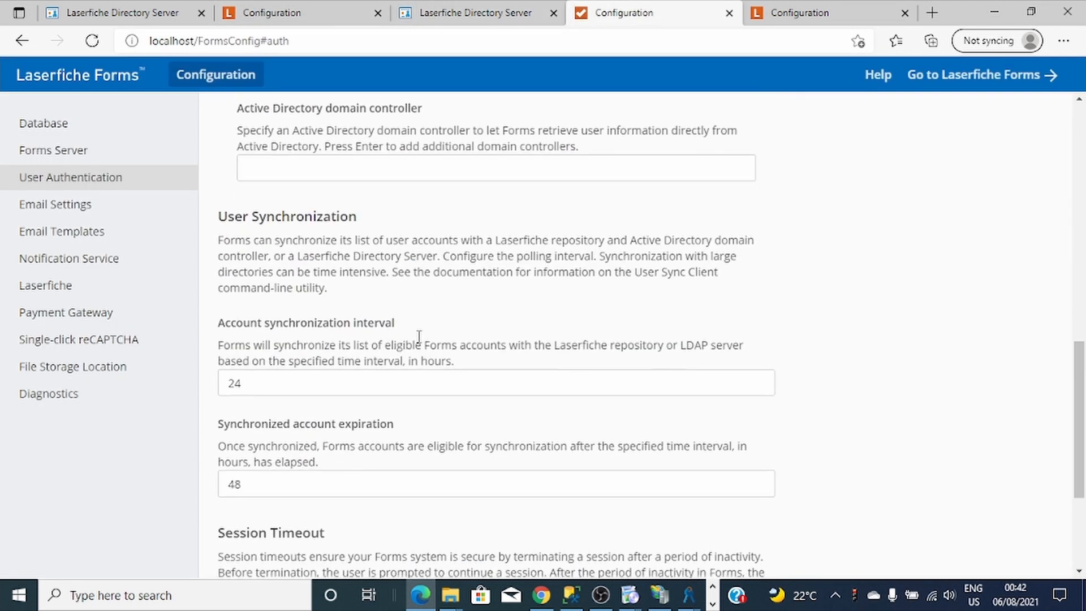
{"action": "scroll", "coordinate": [294, 272], "scroll_direction": "up", "scroll_amount": 4}
{"action": "scroll", "coordinate": [300, 226], "scroll_direction": "down", "scroll_amount": 1}
{"action": "scroll", "coordinate": [291, 209], "scroll_direction": "down", "scroll_amount": 5}
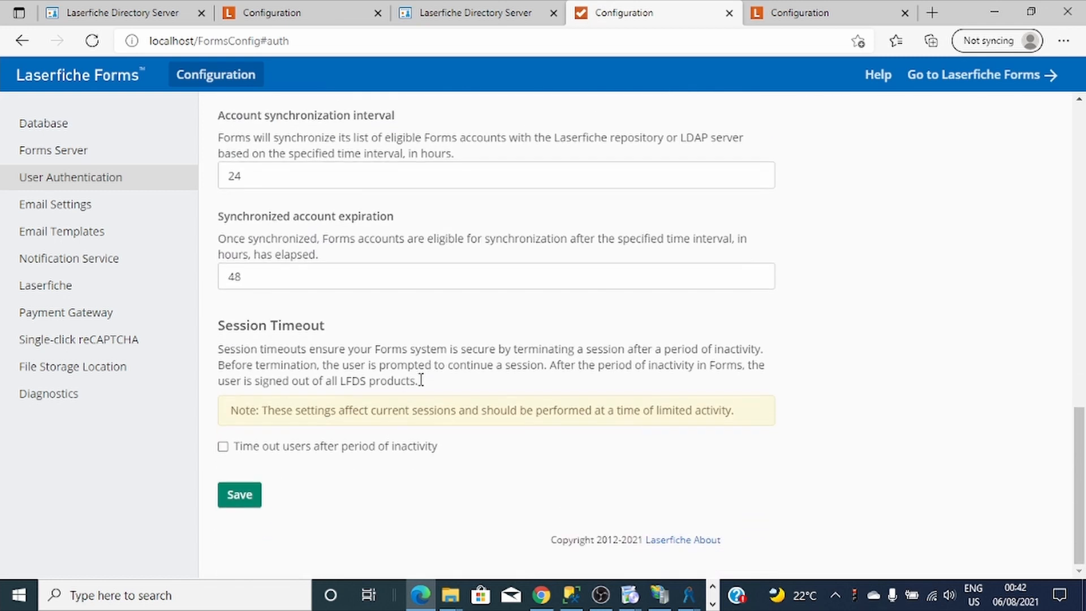
{"action": "left_click", "coordinate": [236, 499]}
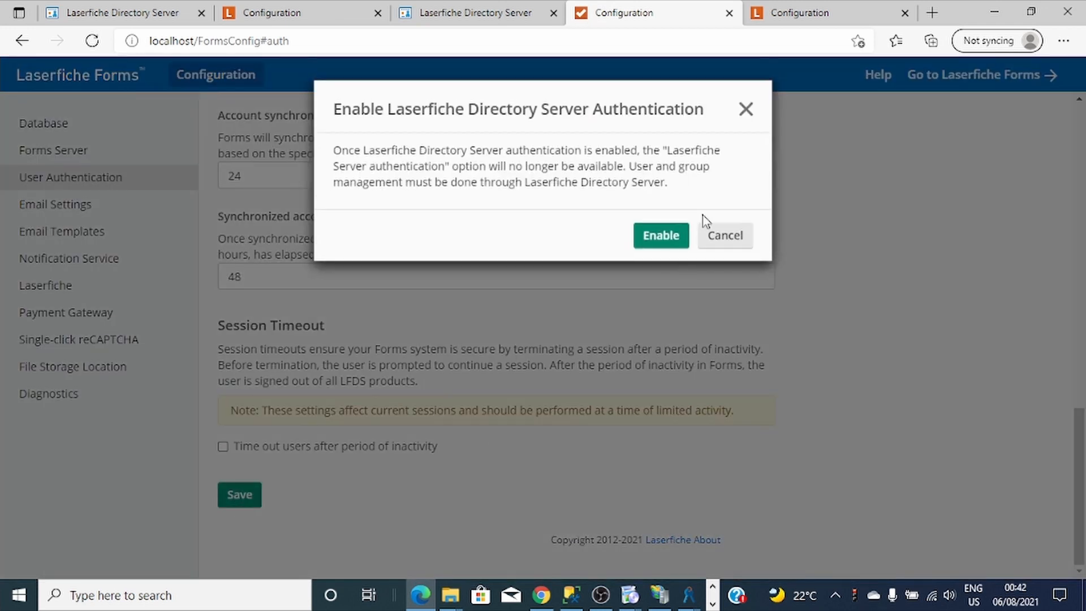
{"action": "left_click", "coordinate": [660, 235]}
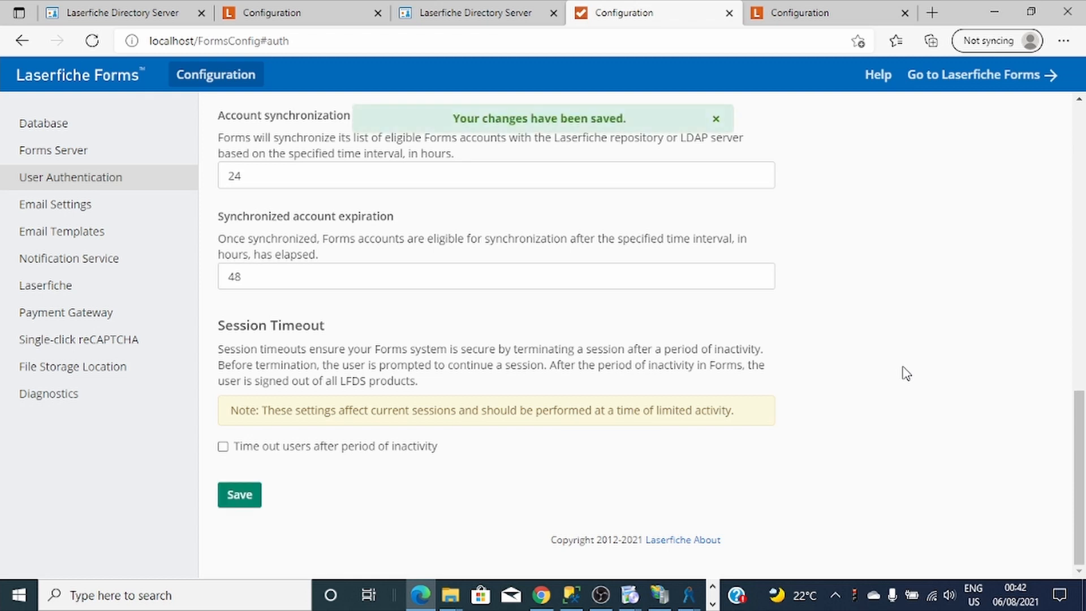
{"action": "scroll", "coordinate": [896, 368], "scroll_direction": "up", "scroll_amount": 10}
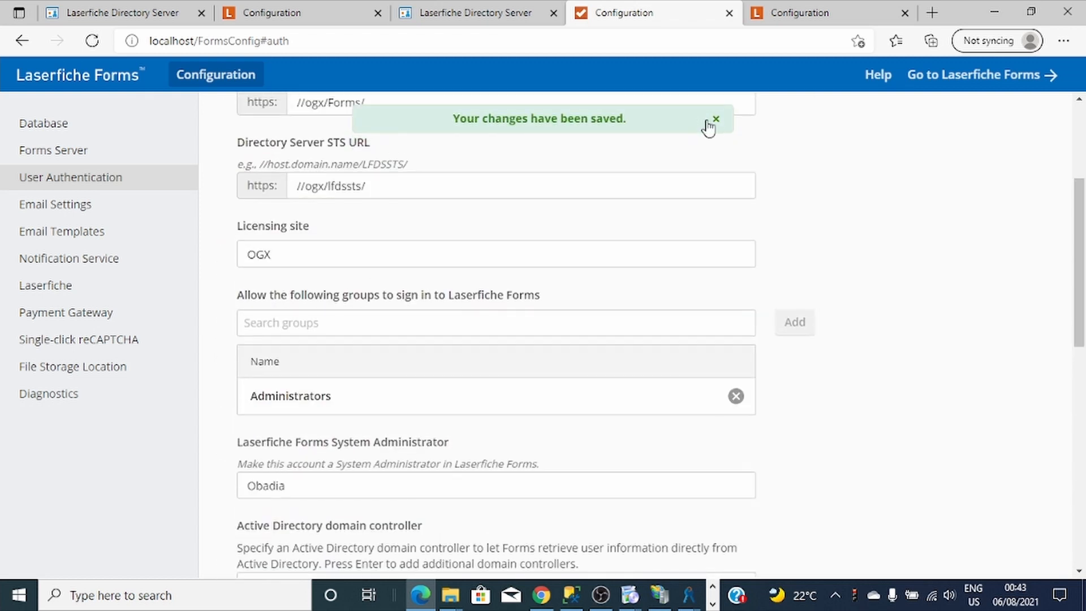
{"action": "left_click", "coordinate": [707, 121]}
{"action": "scroll", "coordinate": [854, 243], "scroll_direction": "up", "scroll_amount": 4}
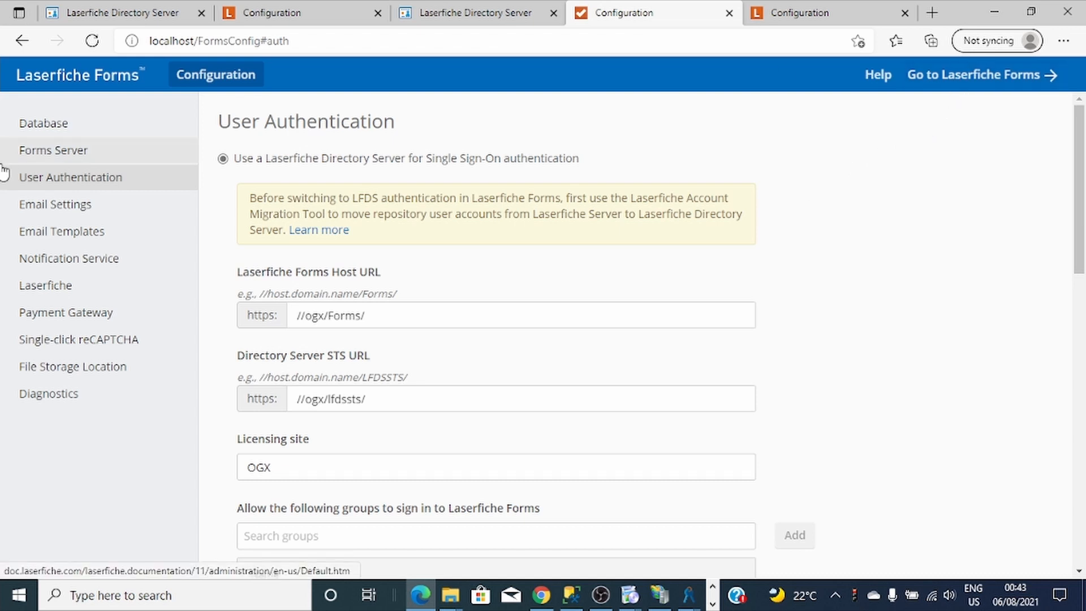
Review Email Settings, Email Templates, Notification Service, Laserfiche, Payment Gateway, then Single-click reCAPTCHA pages.
{"action": "left_click", "coordinate": [96, 216]}
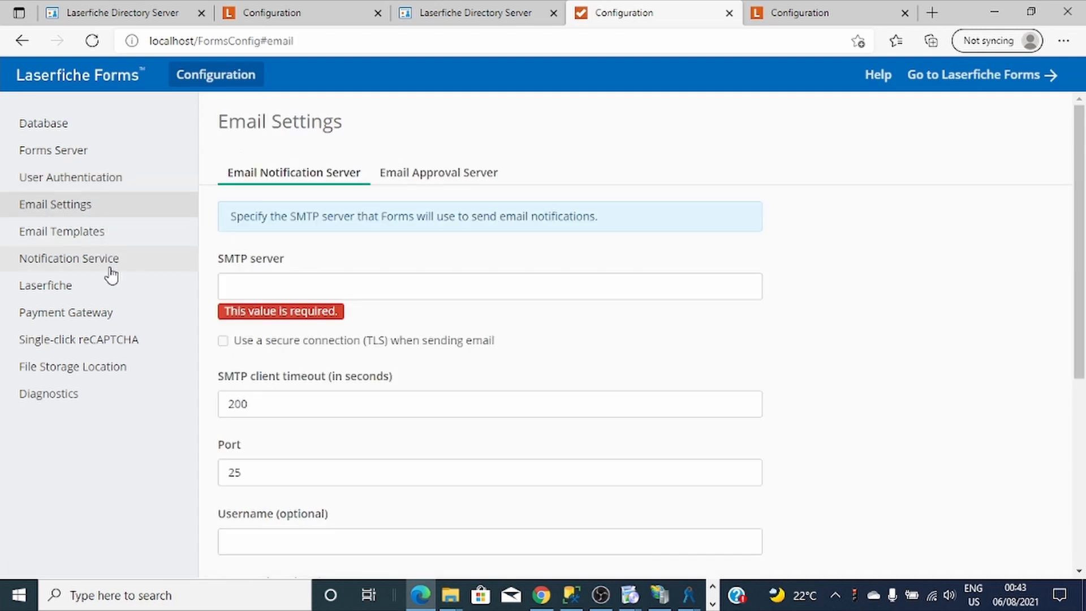
{"action": "left_click", "coordinate": [95, 238]}
{"action": "left_click", "coordinate": [116, 267]}
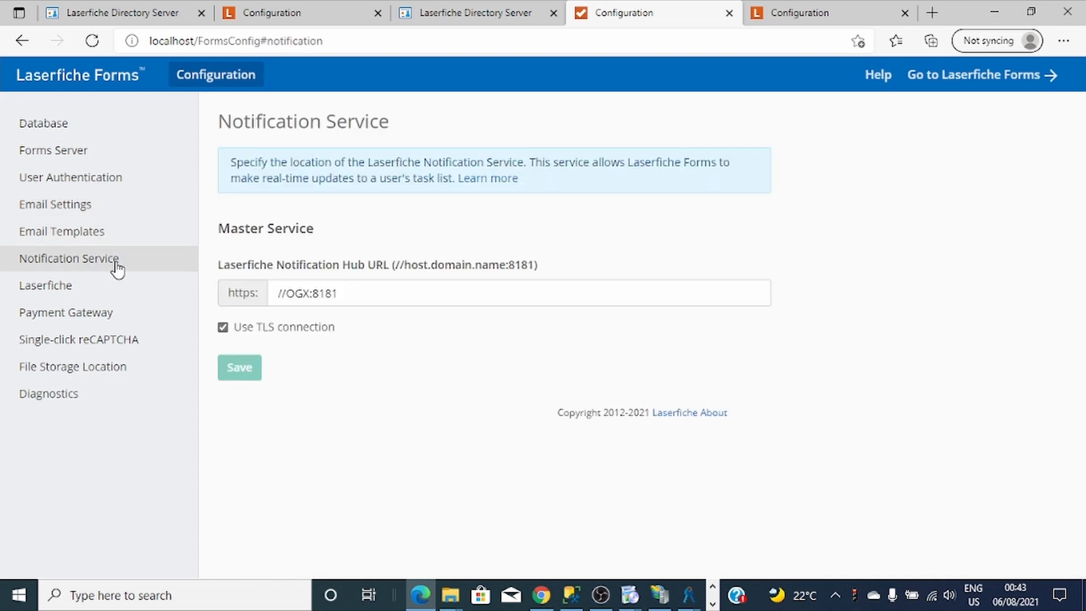
{"action": "left_click", "coordinate": [93, 291]}
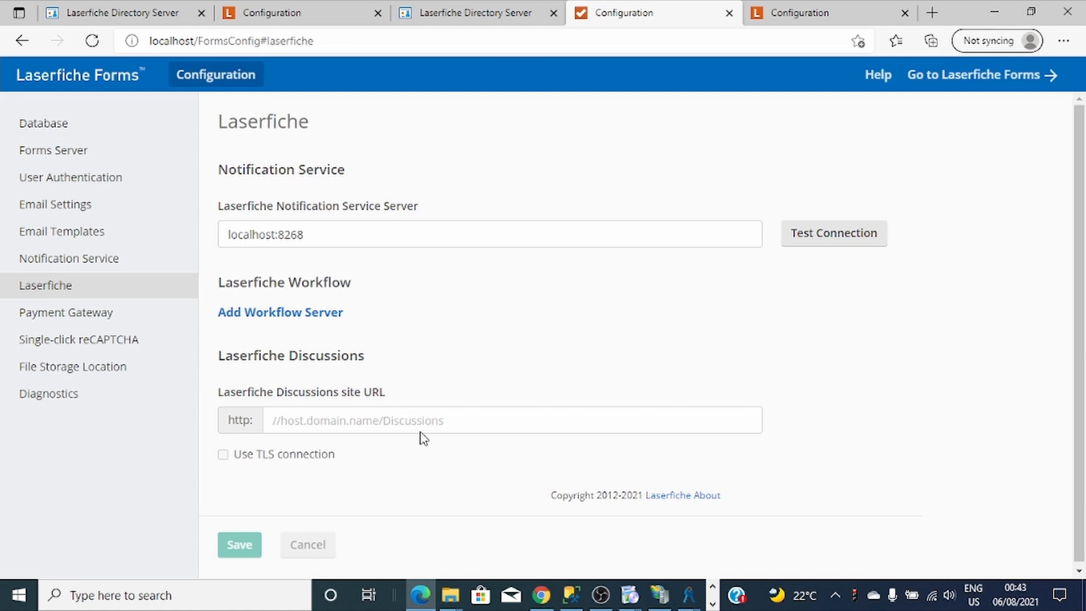
{"action": "left_click", "coordinate": [70, 318]}
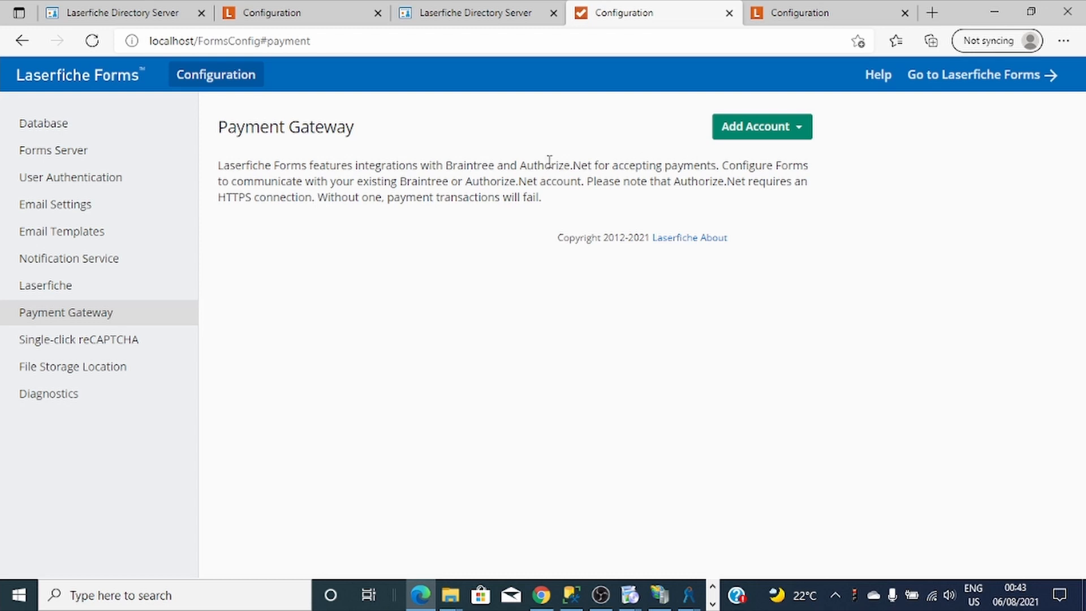
{"action": "left_click", "coordinate": [109, 345]}
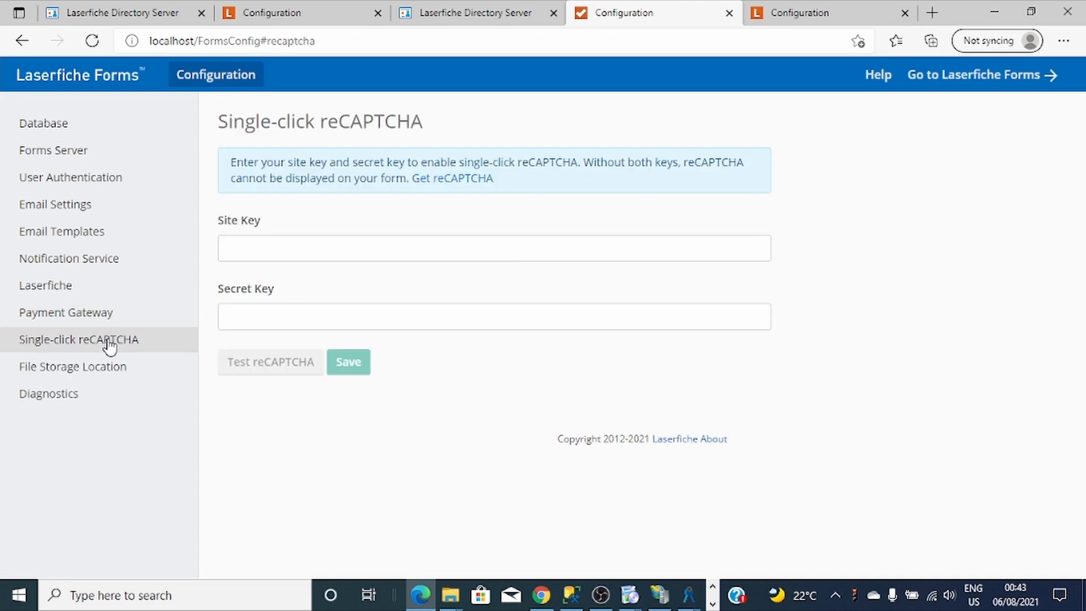
Open File Storage Location, showing only the built-in Forms Database and no volumes.
{"action": "left_click", "coordinate": [77, 374]}
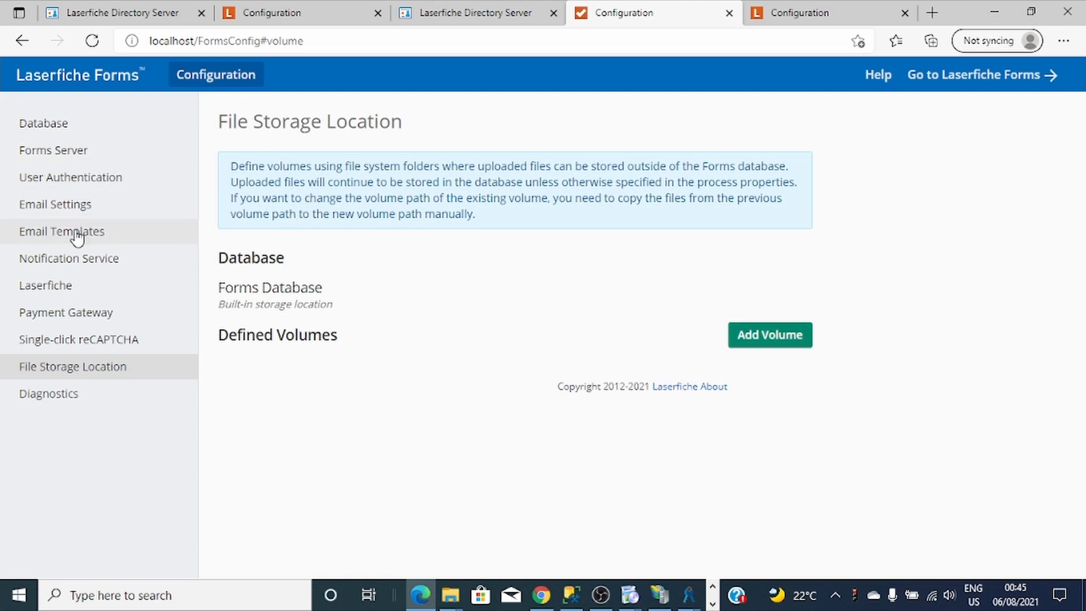
{"action": "left_click", "coordinate": [61, 217]}
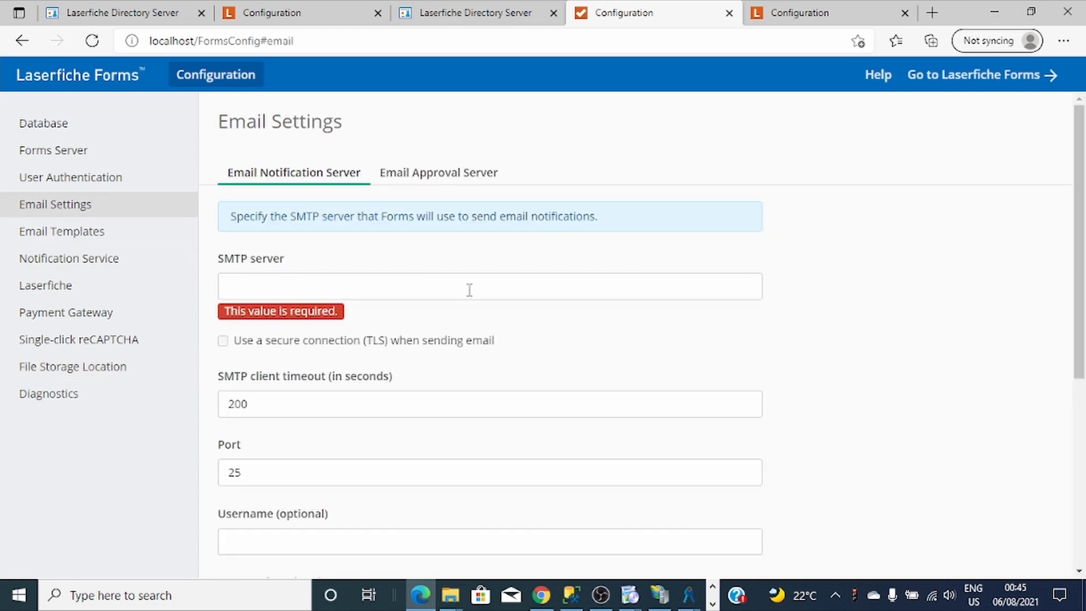
{"action": "scroll", "coordinate": [526, 314], "scroll_direction": "down", "scroll_amount": 1}
{"action": "scroll", "coordinate": [527, 314], "scroll_direction": "down", "scroll_amount": 2}
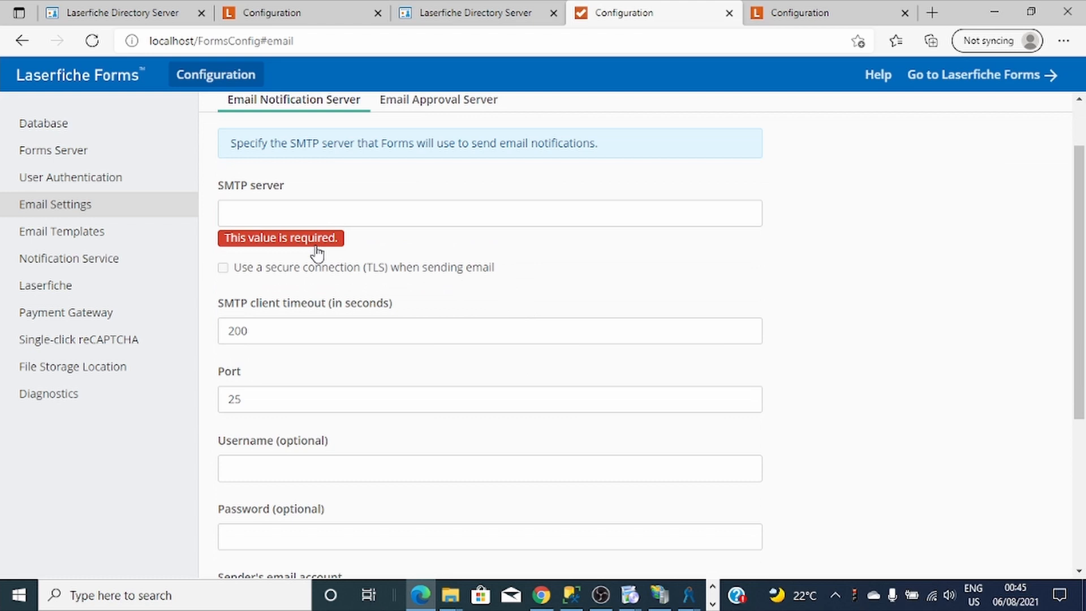
{"action": "left_click", "coordinate": [263, 219]}
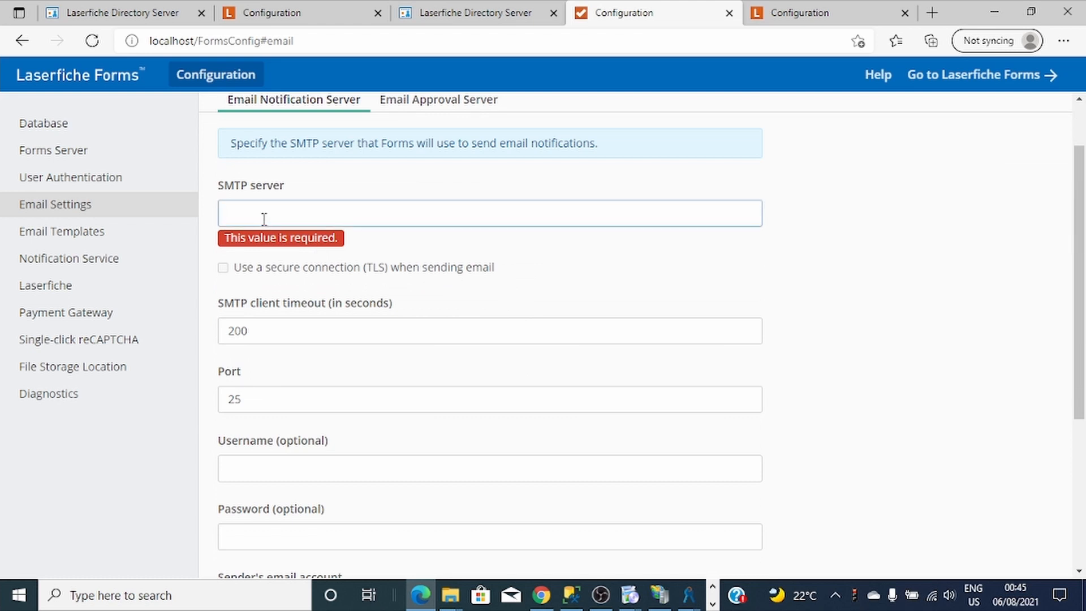
{"action": "scroll", "coordinate": [328, 245], "scroll_direction": "down", "scroll_amount": 4}
{"action": "left_click", "coordinate": [266, 255]}
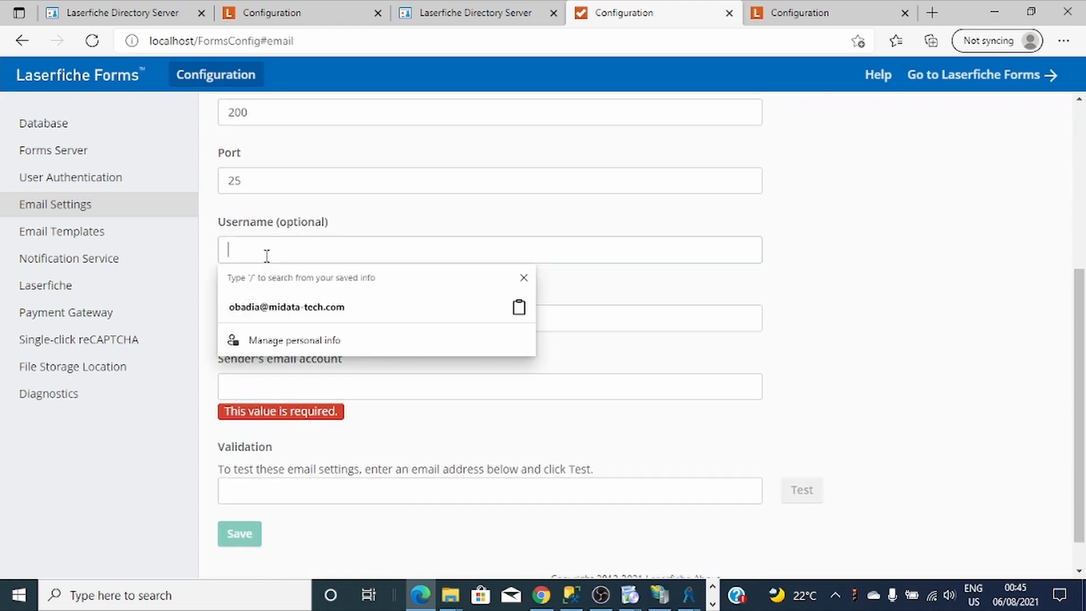
{"action": "left_click", "coordinate": [810, 272]}
{"action": "scroll", "coordinate": [289, 347], "scroll_direction": "down", "scroll_amount": 1}
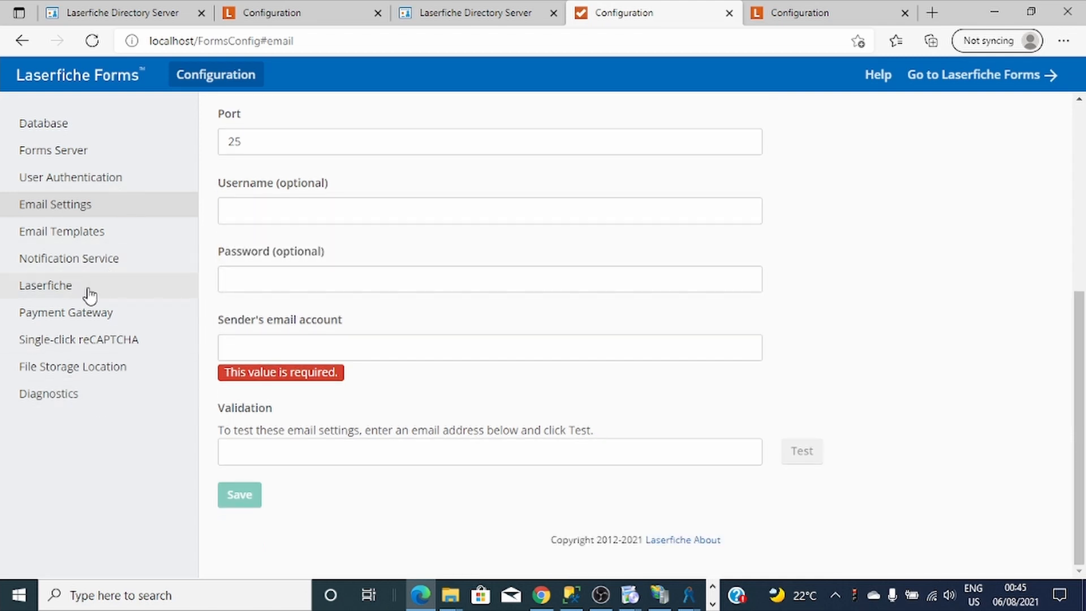
{"action": "left_click", "coordinate": [63, 269]}
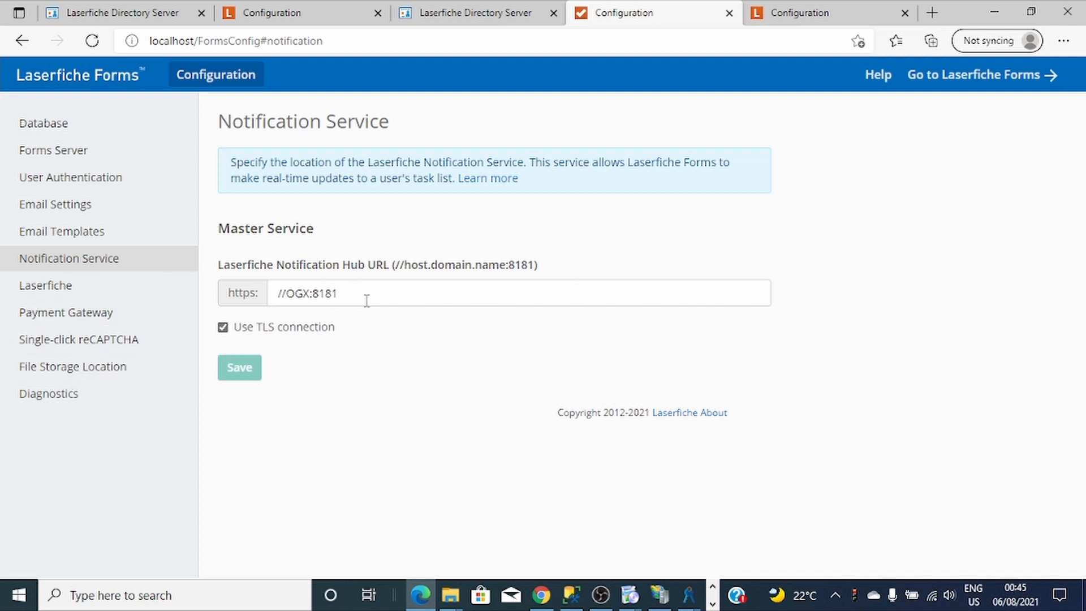
Add OGX as a Workflow server, test the connection, and save the Laserfiche settings.
{"action": "left_click", "coordinate": [33, 293]}
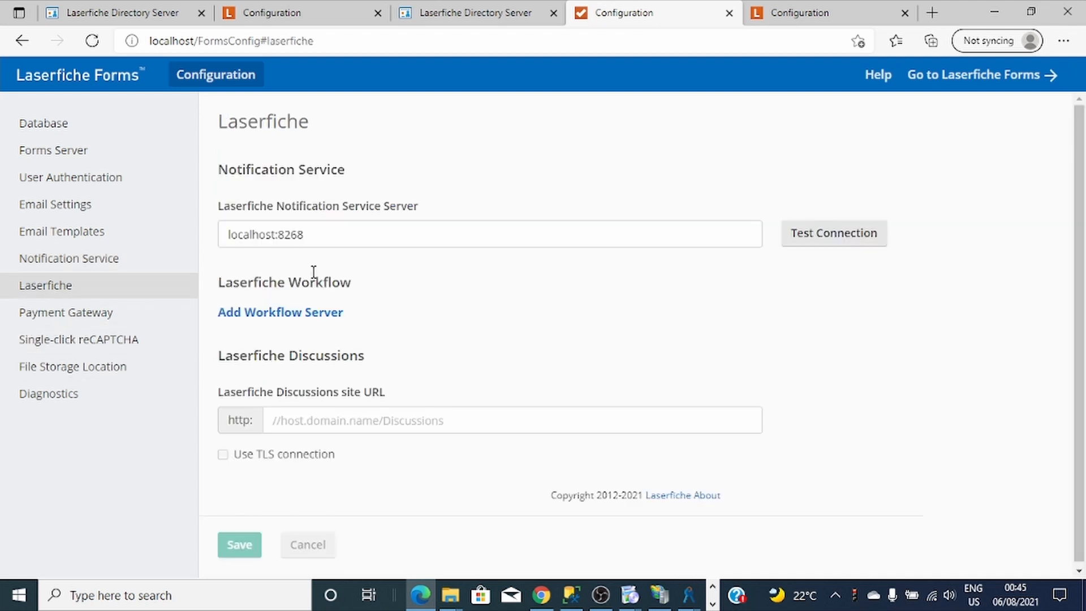
{"action": "left_click", "coordinate": [334, 319]}
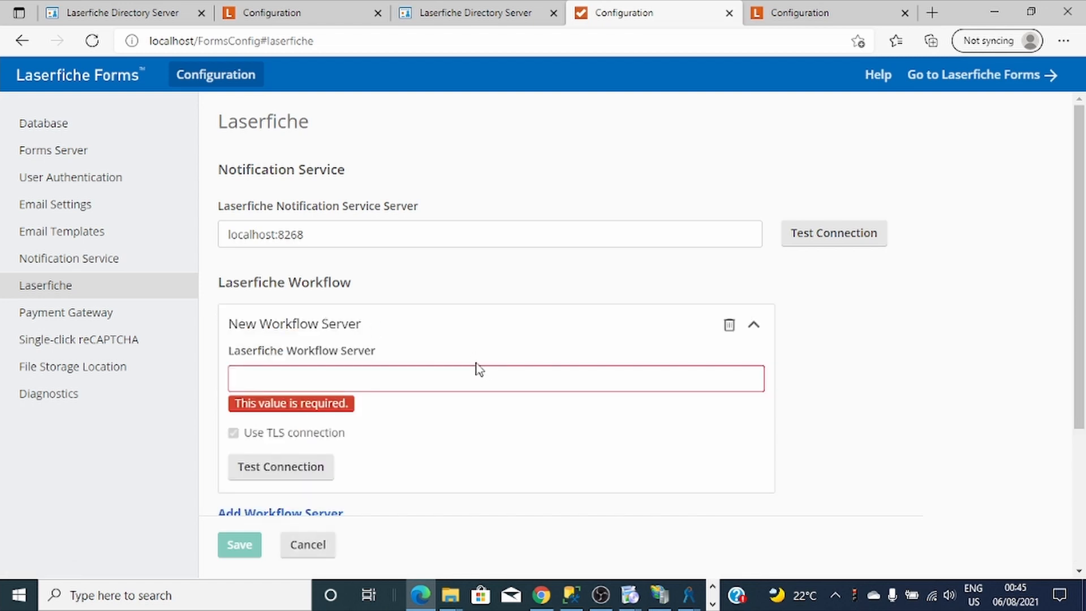
{"action": "scroll", "coordinate": [533, 376], "scroll_direction": "down", "scroll_amount": 3}
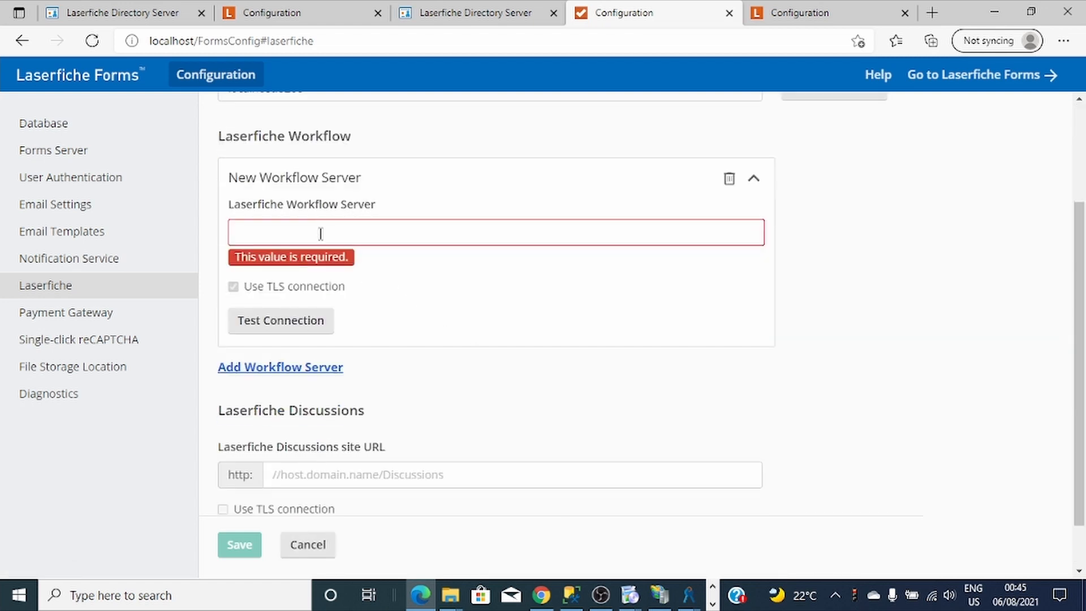
{"action": "left_click", "coordinate": [320, 234]}
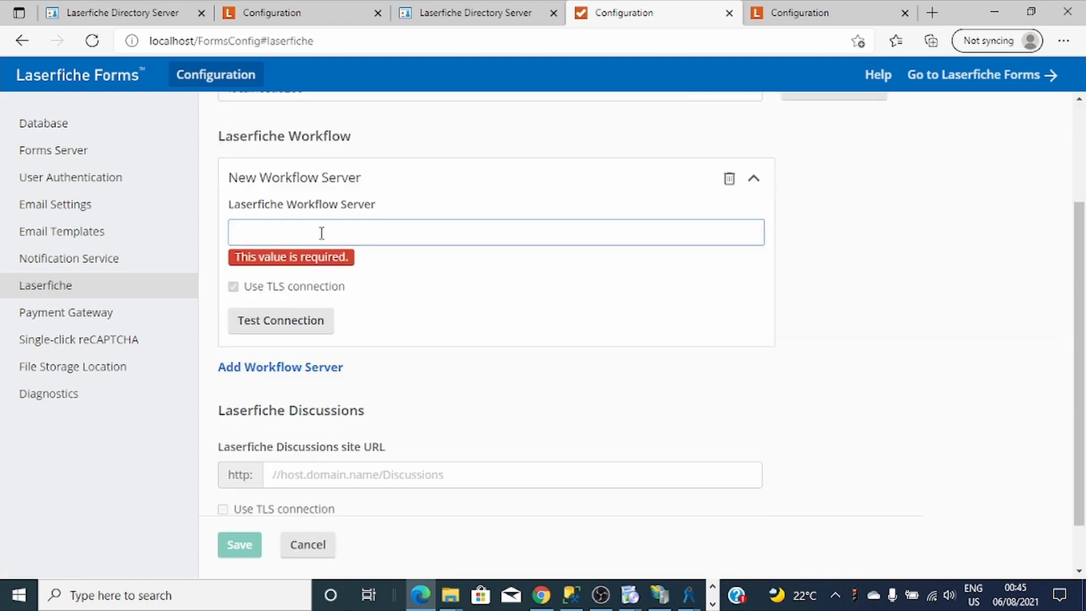
{"action": "type", "text": "OGX"}
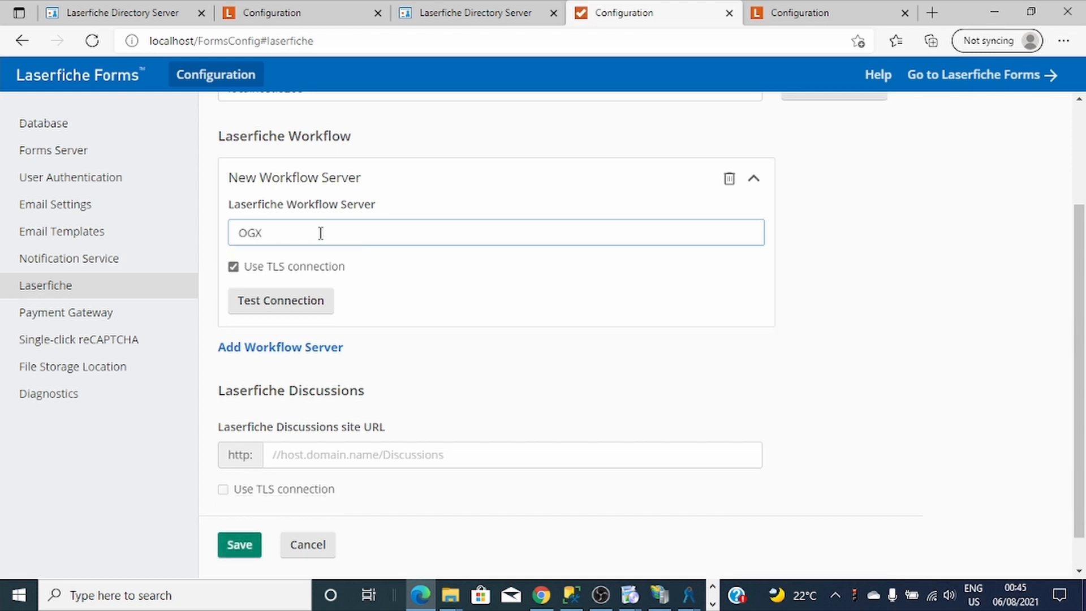
{"action": "left_click", "coordinate": [293, 303]}
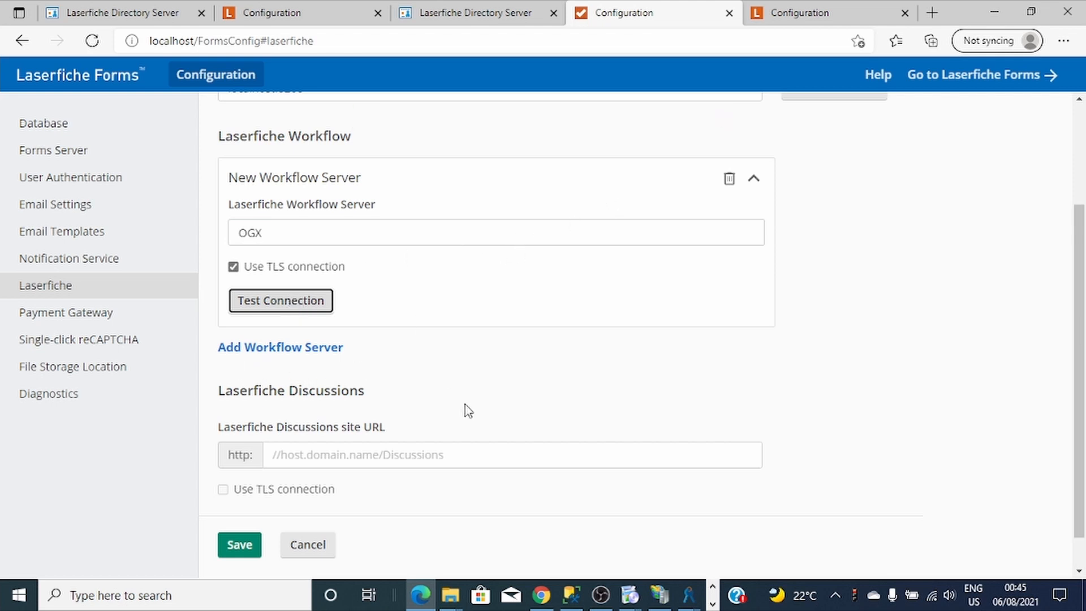
{"action": "scroll", "coordinate": [465, 408], "scroll_direction": "down", "scroll_amount": 1}
{"action": "left_click", "coordinate": [249, 535]}
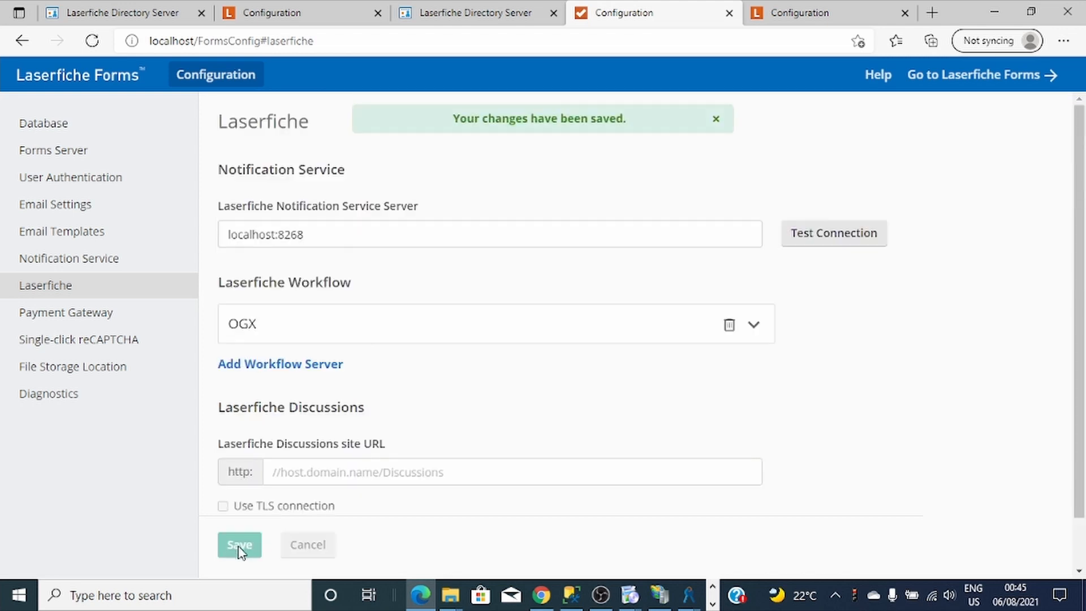
{"action": "left_click", "coordinate": [716, 119]}
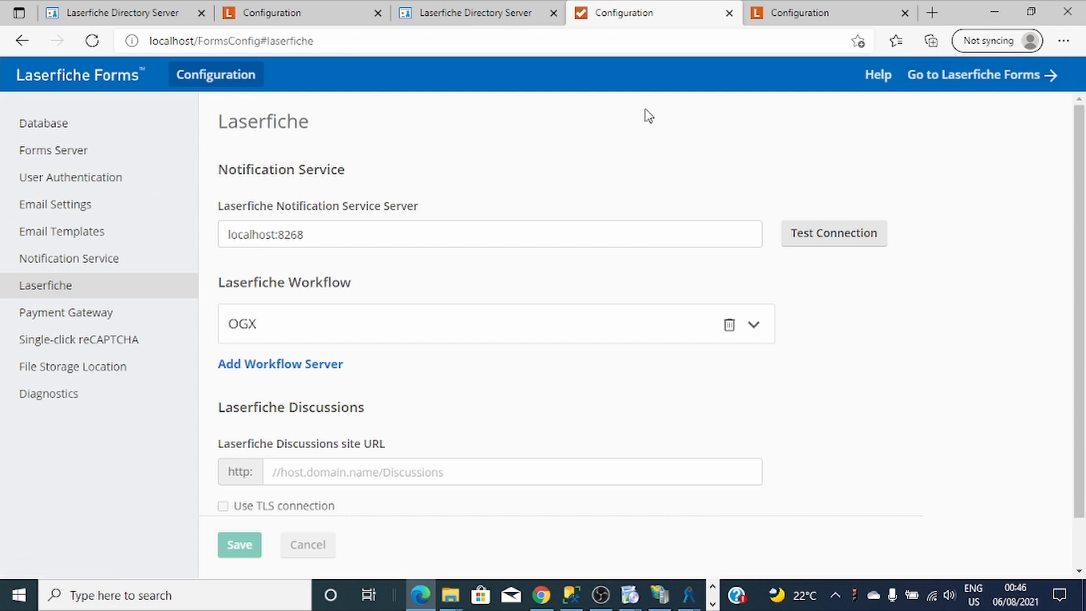
{"action": "left_click", "coordinate": [967, 91]}
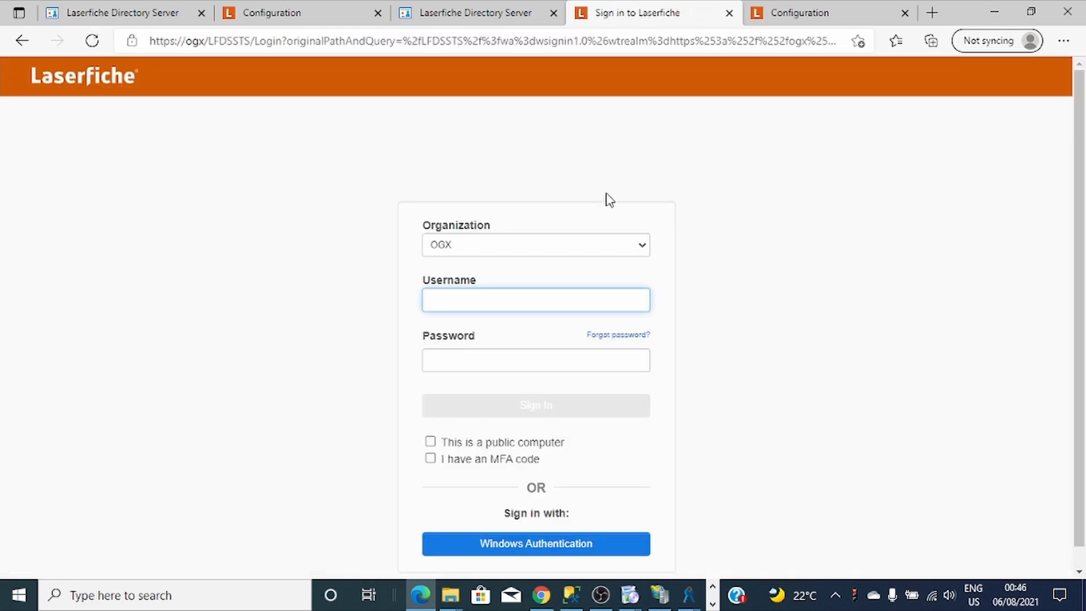
Sign in to OGX with the user's name and password, declining to save the password.
{"action": "scroll", "coordinate": [277, 302], "scroll_direction": "down", "scroll_amount": 1}
{"action": "scroll", "coordinate": [228, 259], "scroll_direction": "up", "scroll_amount": 1}
{"action": "type", "text": "Obadia"}
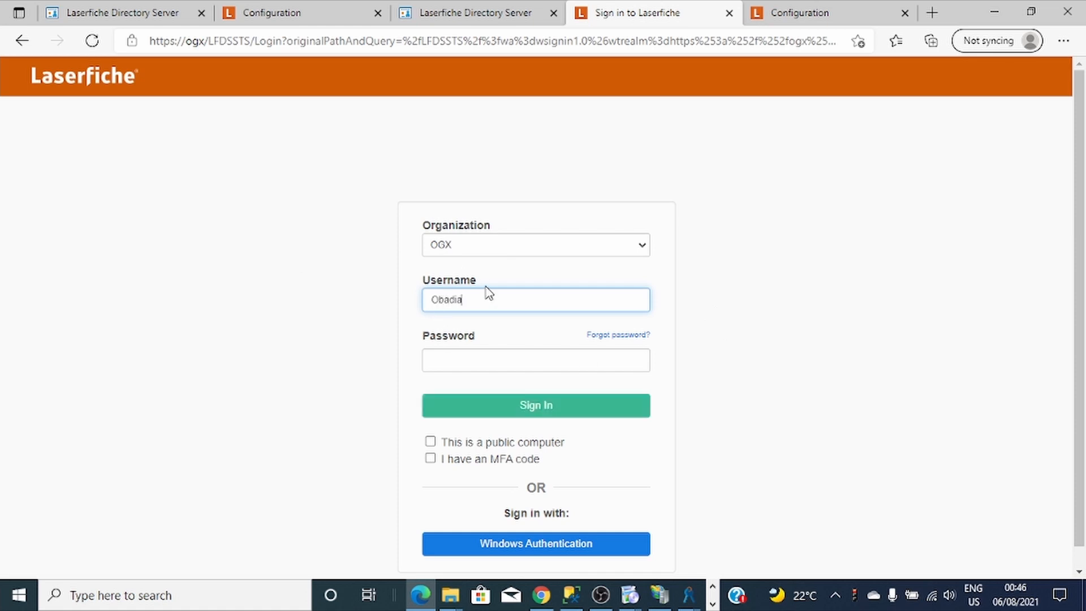
{"action": "left_click", "coordinate": [522, 350]}
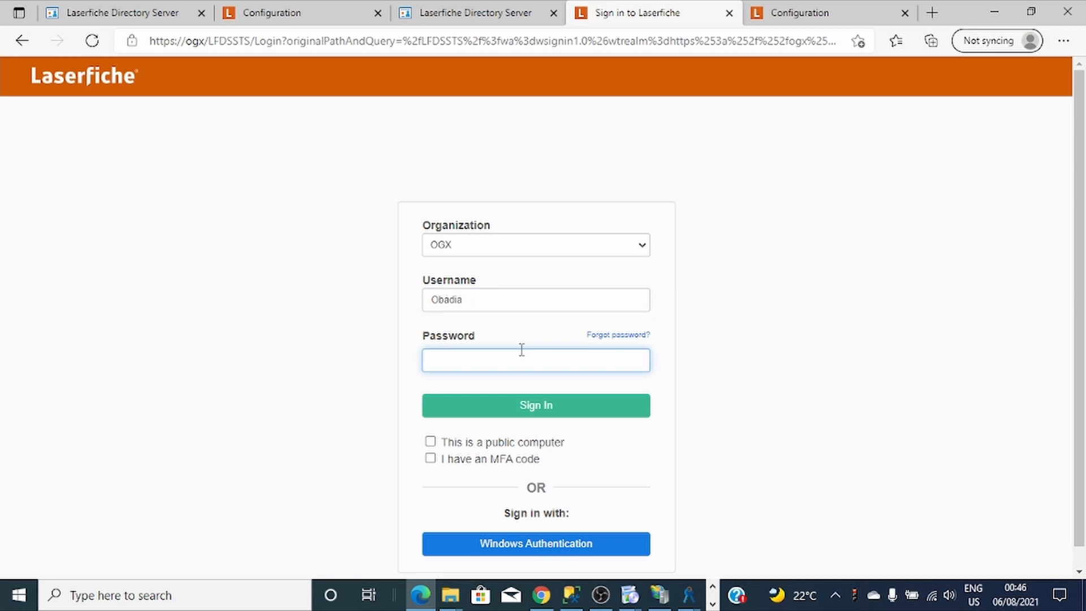
{"action": "type", "text": "P"}
{"action": "left_click", "coordinate": [522, 405]}
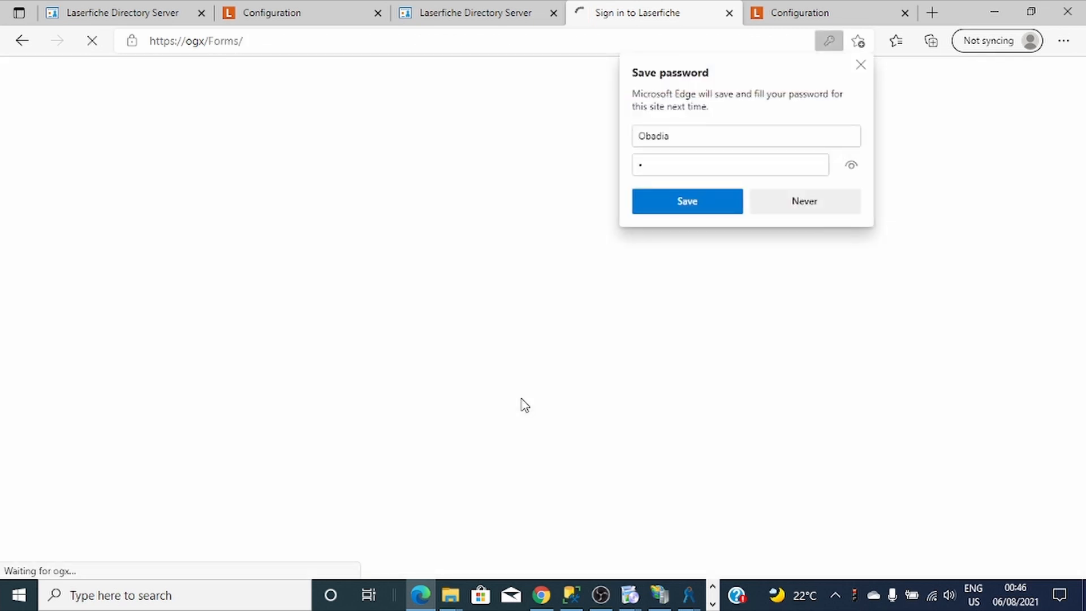
{"action": "left_click", "coordinate": [839, 208]}
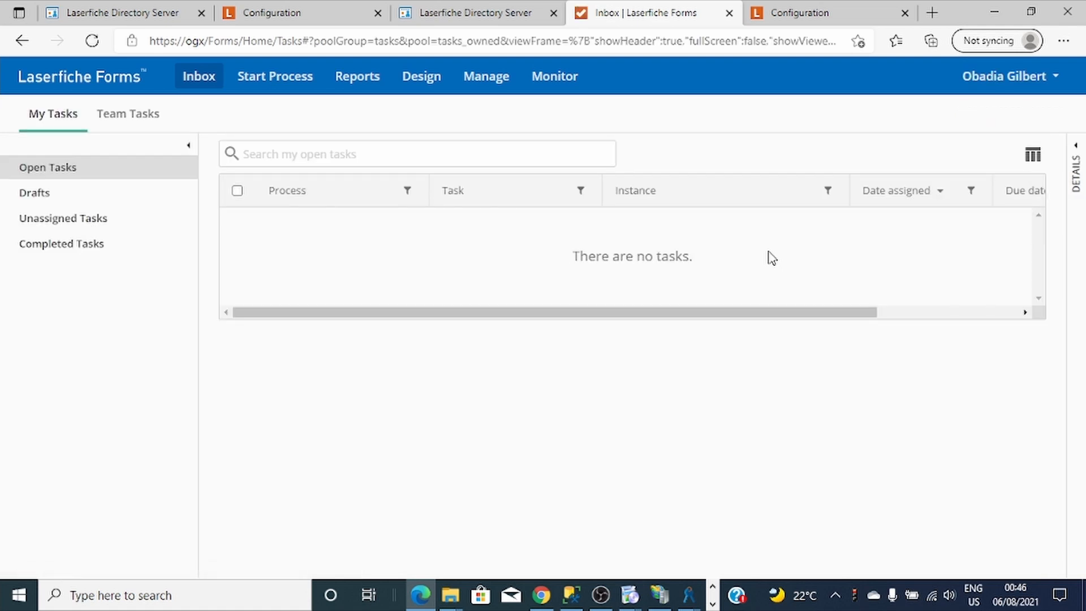
Check the About window to confirm Forms version 11.0.0.537, then close it.
{"action": "left_click", "coordinate": [1055, 79]}
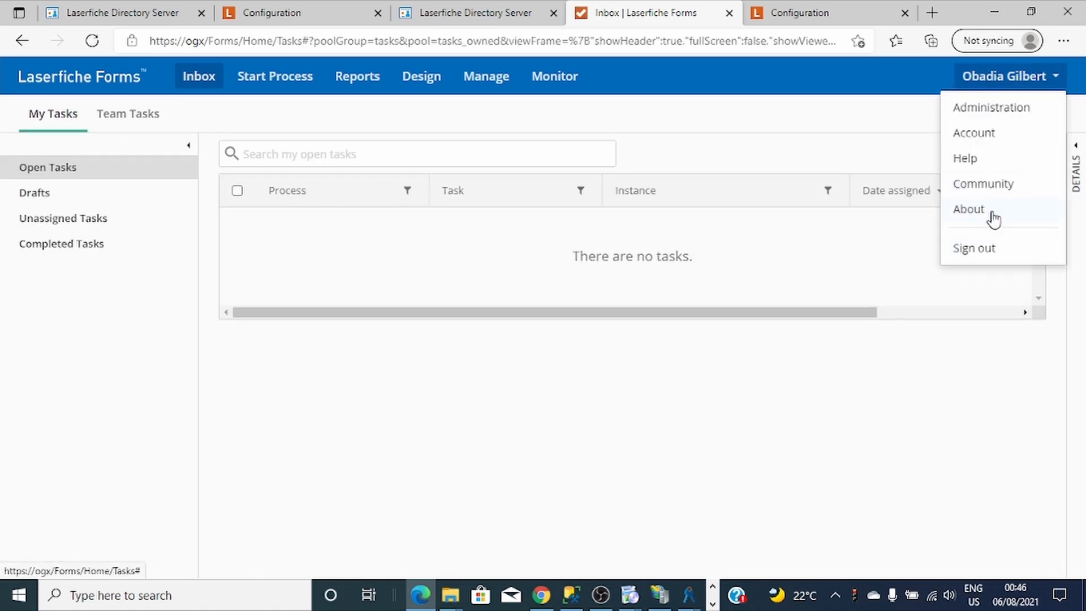
{"action": "left_click", "coordinate": [969, 210]}
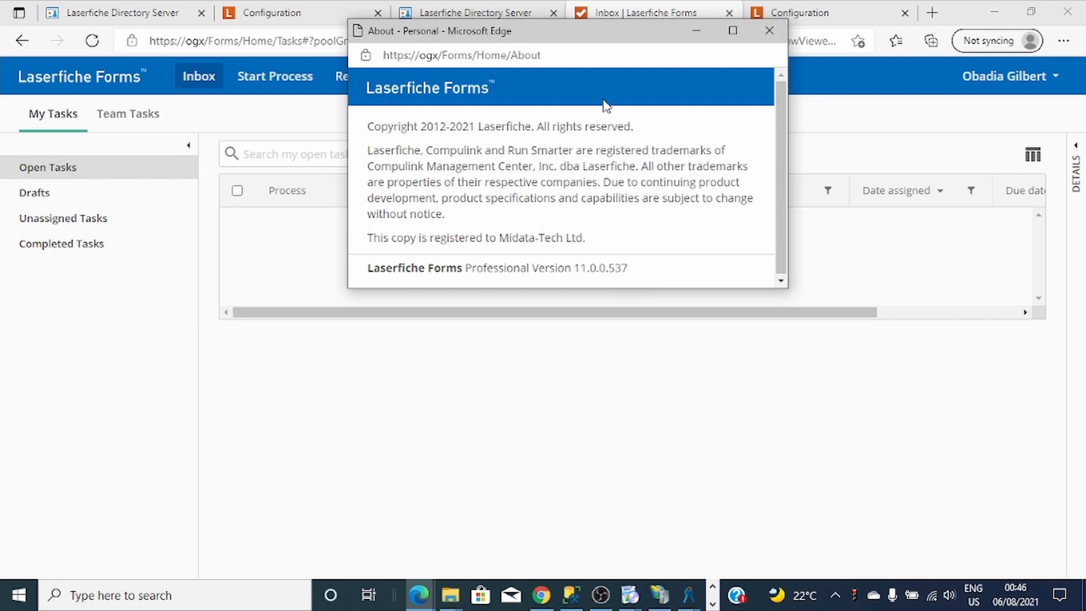
{"action": "left_click", "coordinate": [690, 33]}
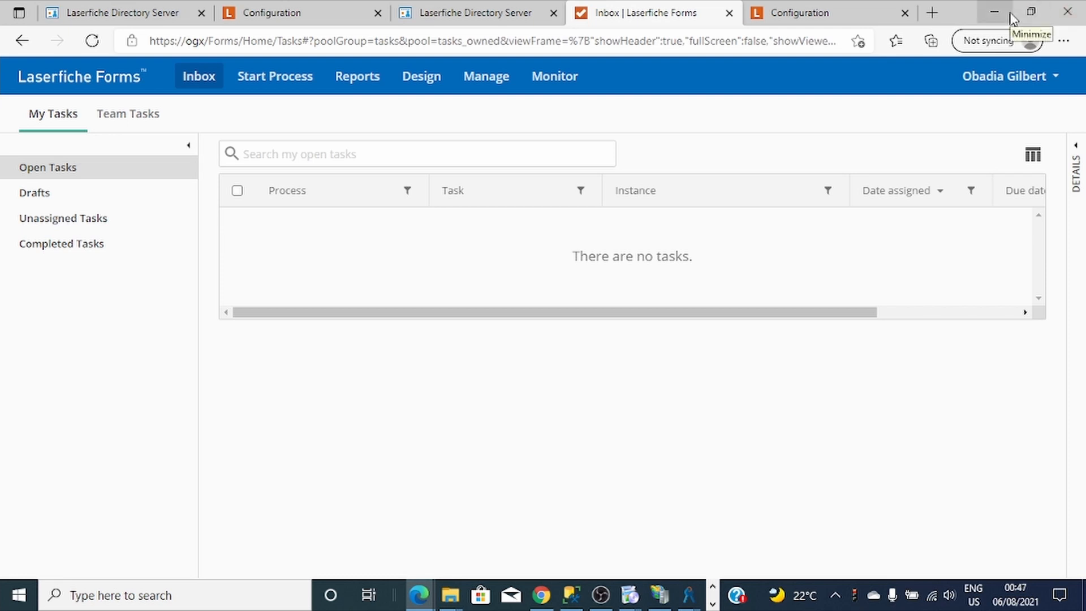
{"action": "left_click", "coordinate": [1054, 78]}
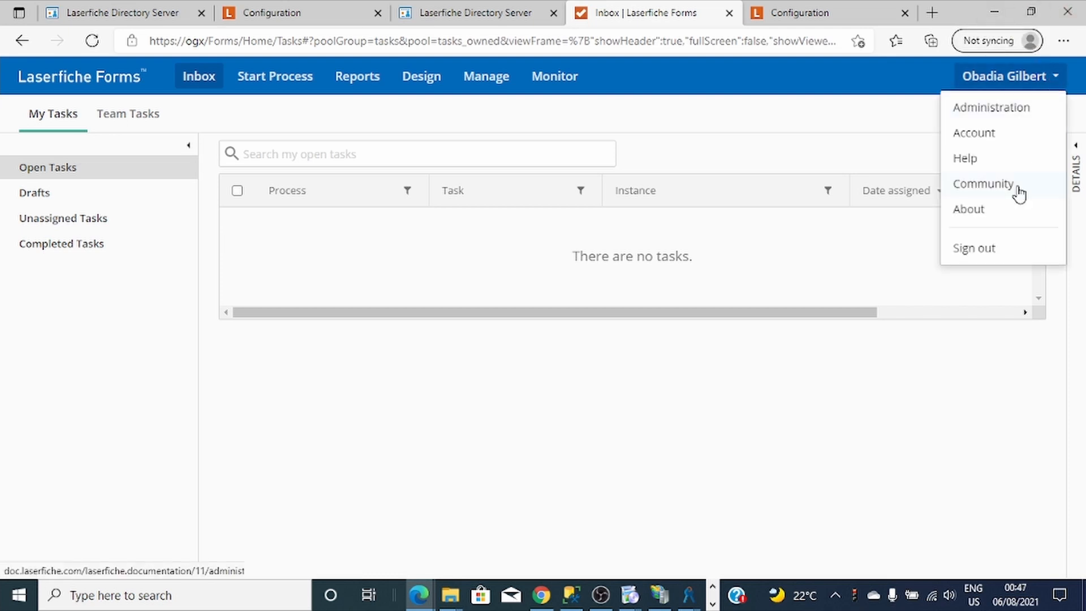
{"action": "left_click", "coordinate": [978, 217]}
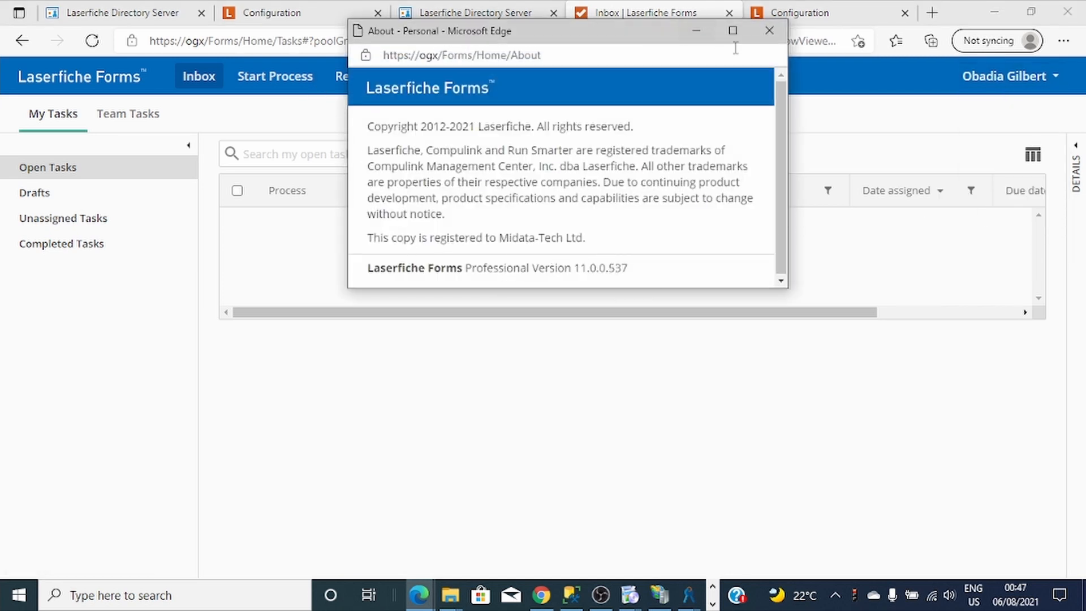
{"action": "left_click", "coordinate": [769, 31]}
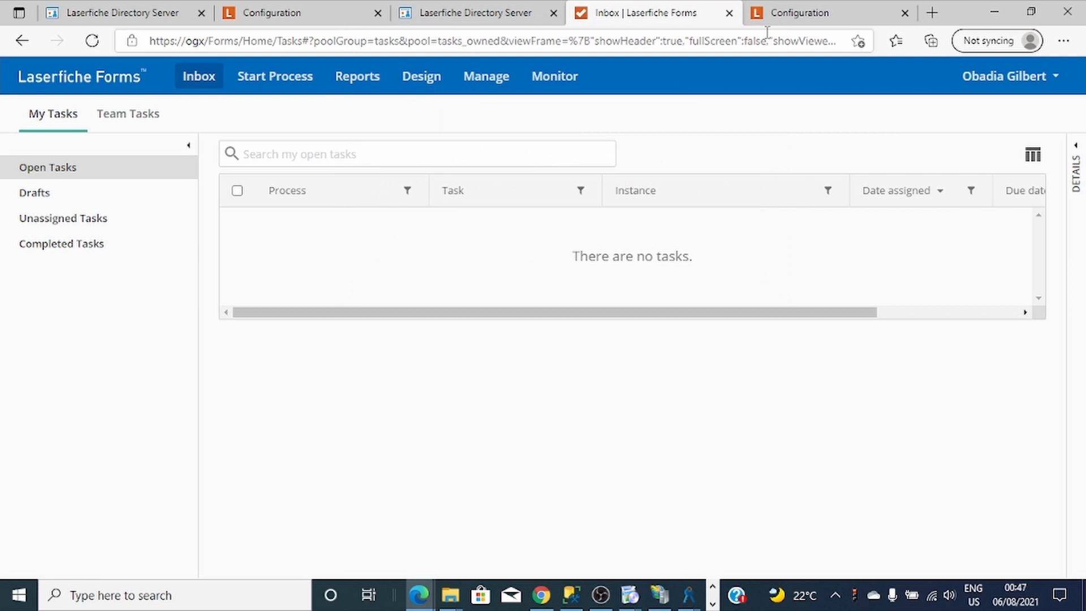
Return to the Forms configuration page, then minimize Edge and the Laserfiche 11 launcher.
{"action": "left_click", "coordinate": [802, 18]}
{"action": "left_click", "coordinate": [439, 17]}
{"action": "left_click", "coordinate": [343, 16]}
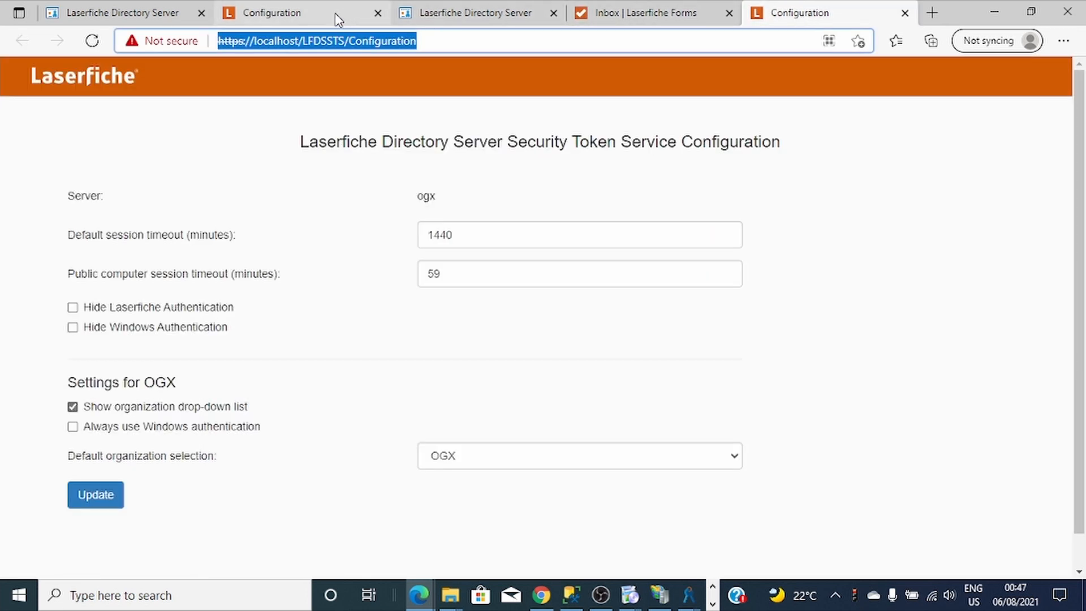
{"action": "left_click", "coordinate": [633, 16]}
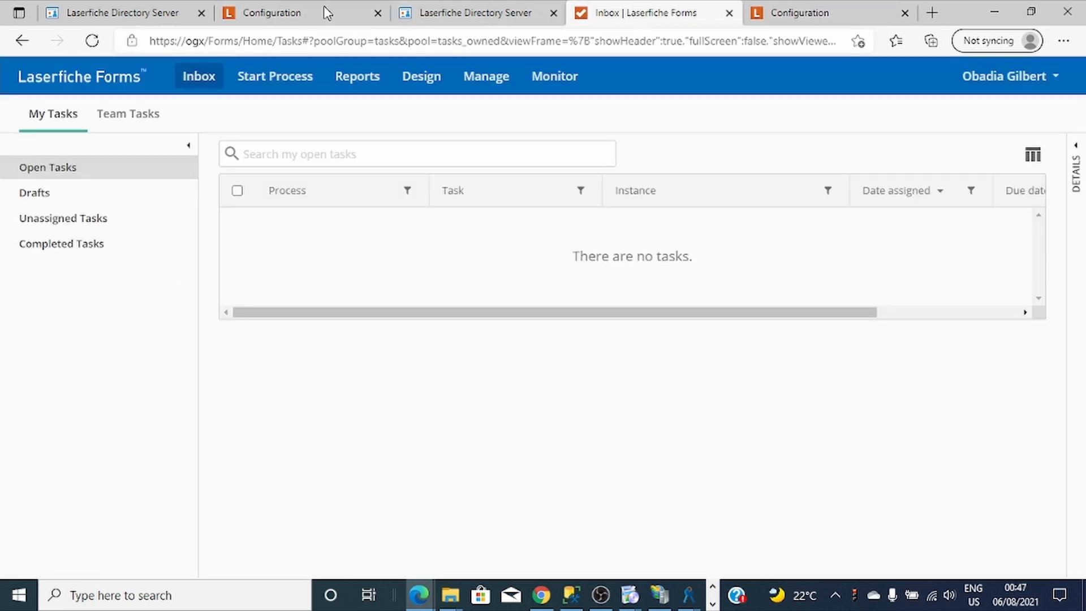
{"action": "left_click", "coordinate": [22, 40]}
{"action": "left_click", "coordinate": [21, 41]}
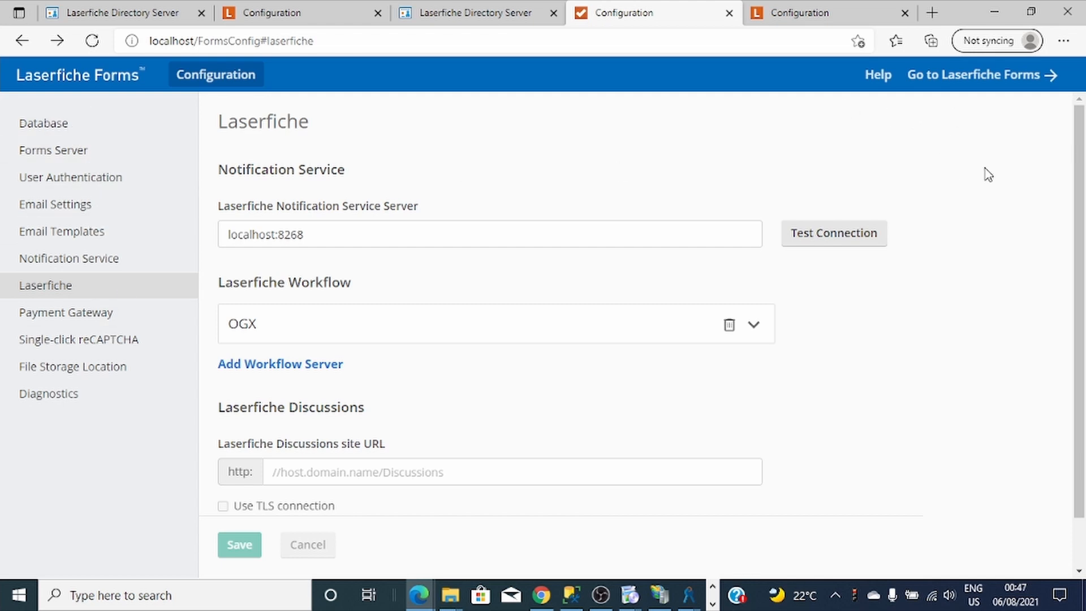
{"action": "left_click", "coordinate": [995, 13]}
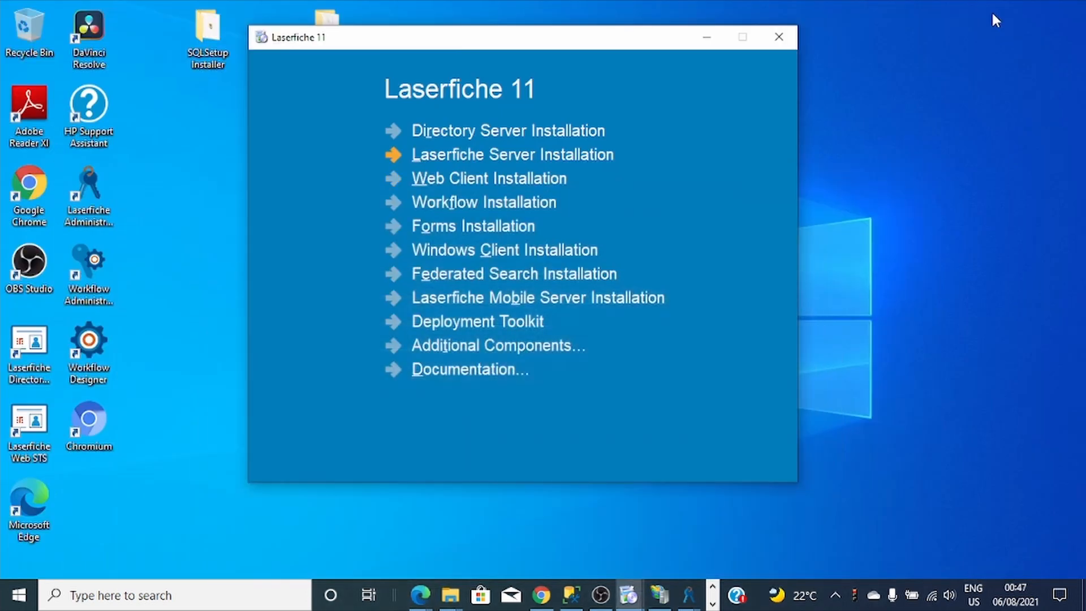
{"action": "left_click", "coordinate": [705, 41]}
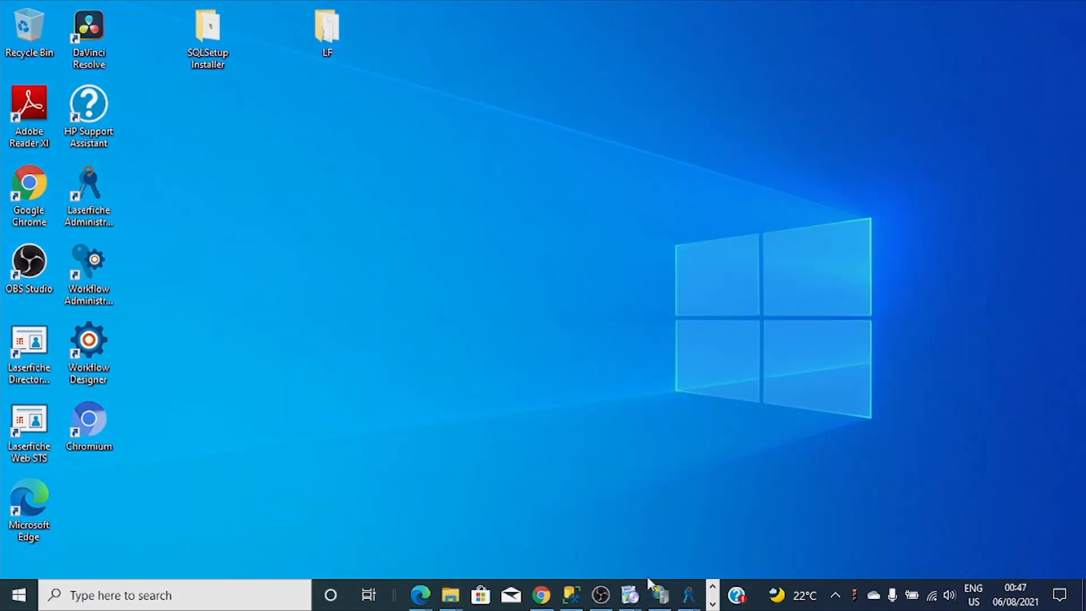